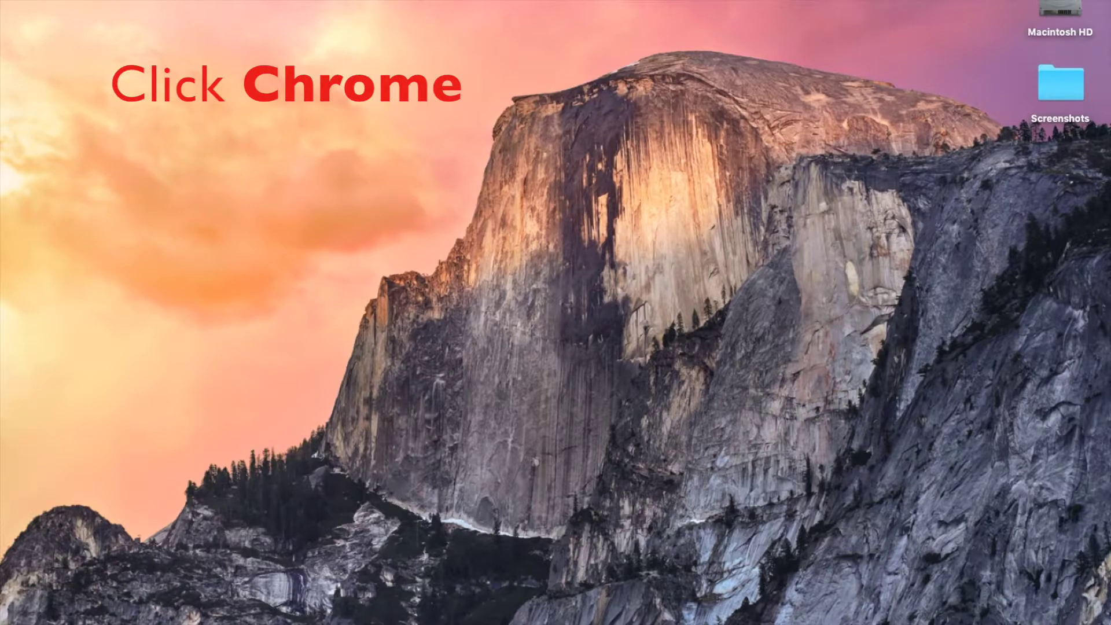
# Open a new Chrome window from the Chrome icon in the Dock
pyautogui.rightClick(363, 618)
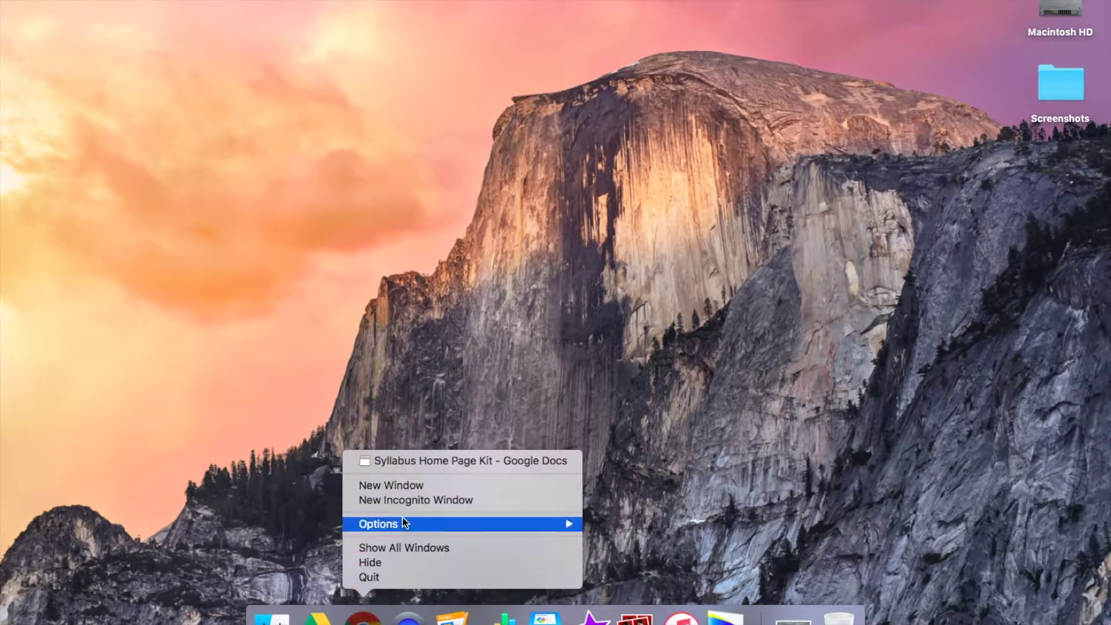
pyautogui.click(405, 485)
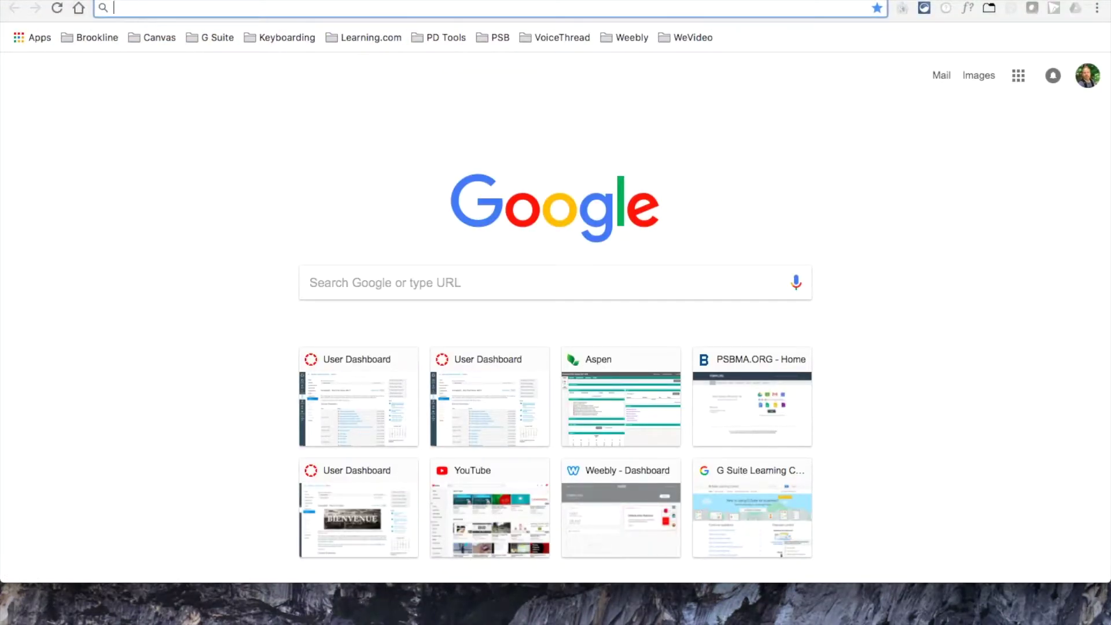
# Search Google for 'France' and switch the results to Images
pyautogui.write('France')
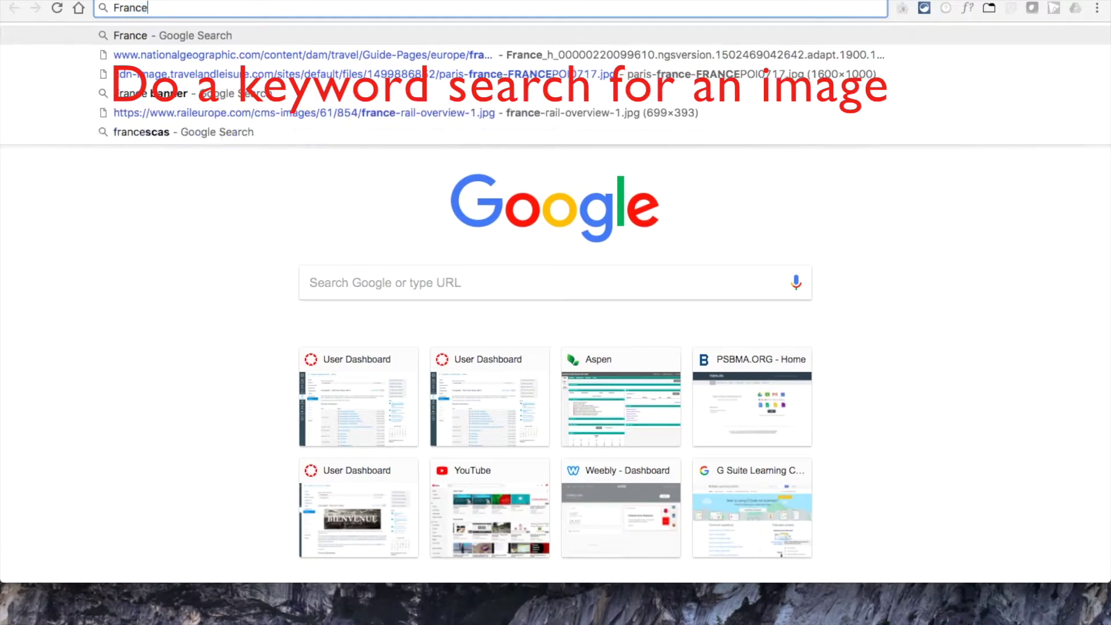
pyautogui.press('Return')
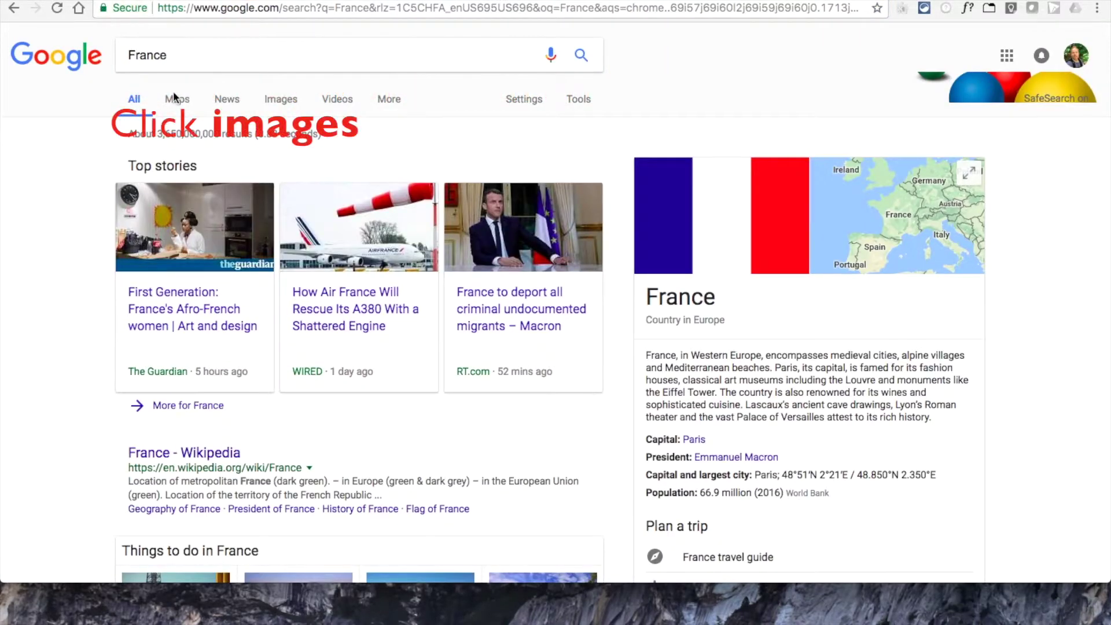
pyautogui.click(283, 102)
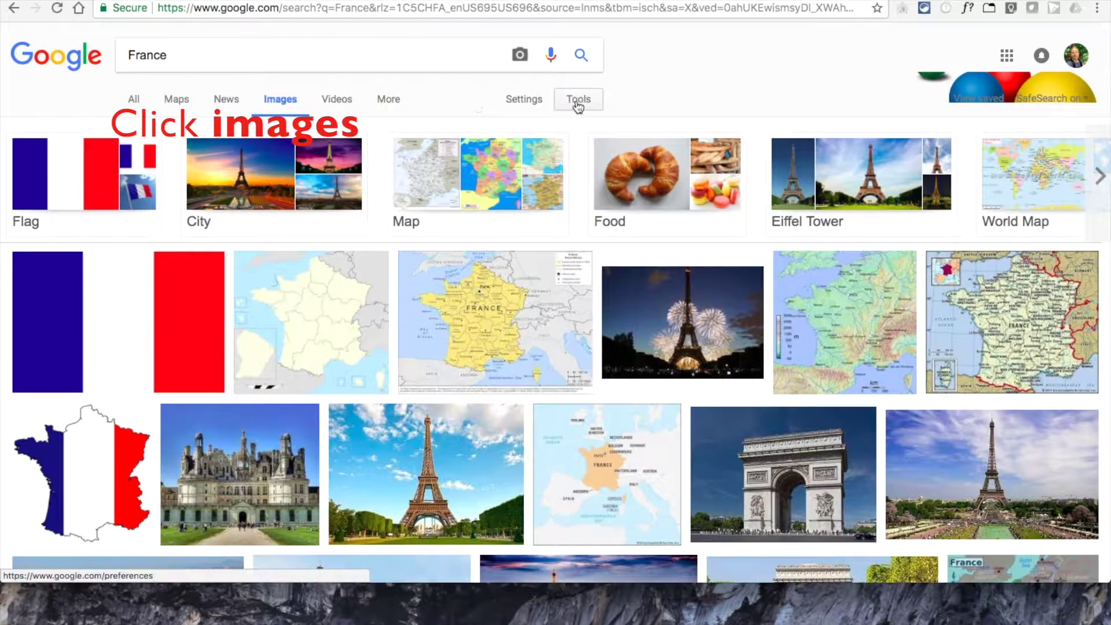
# Limit the France image results to Larger than 800×600 and scroll through them
pyautogui.click(577, 100)
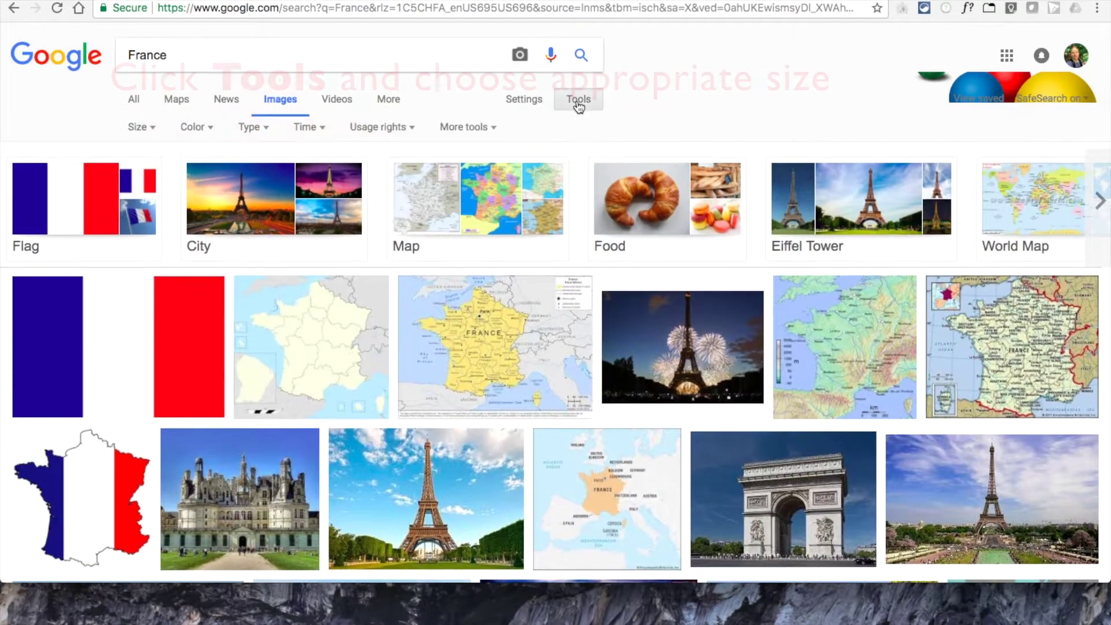
pyautogui.click(142, 127)
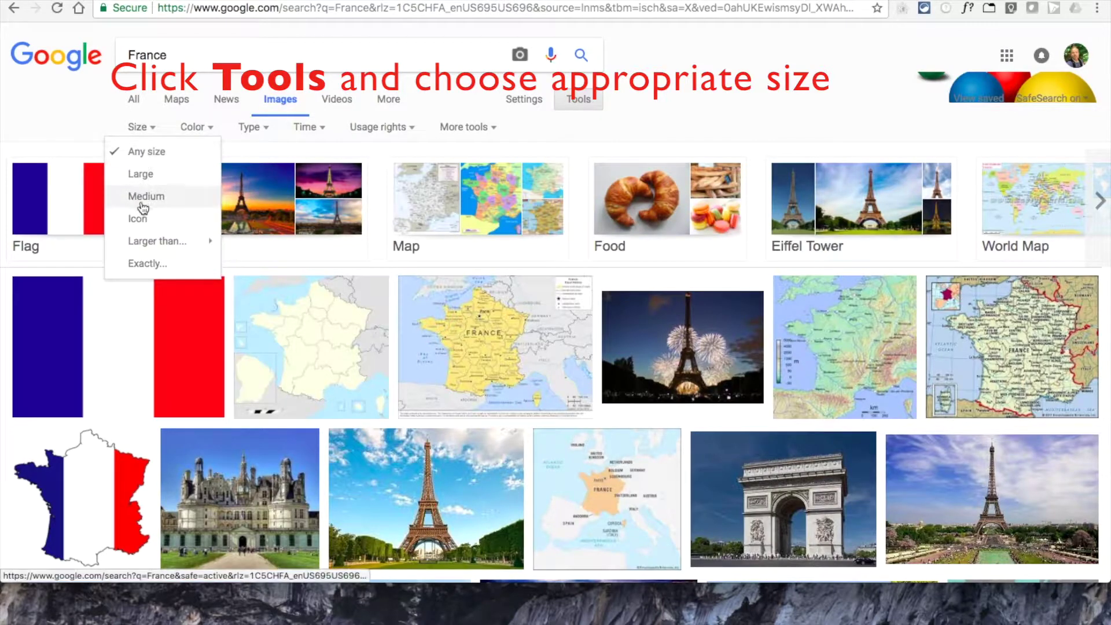
pyautogui.moveTo(167, 241)
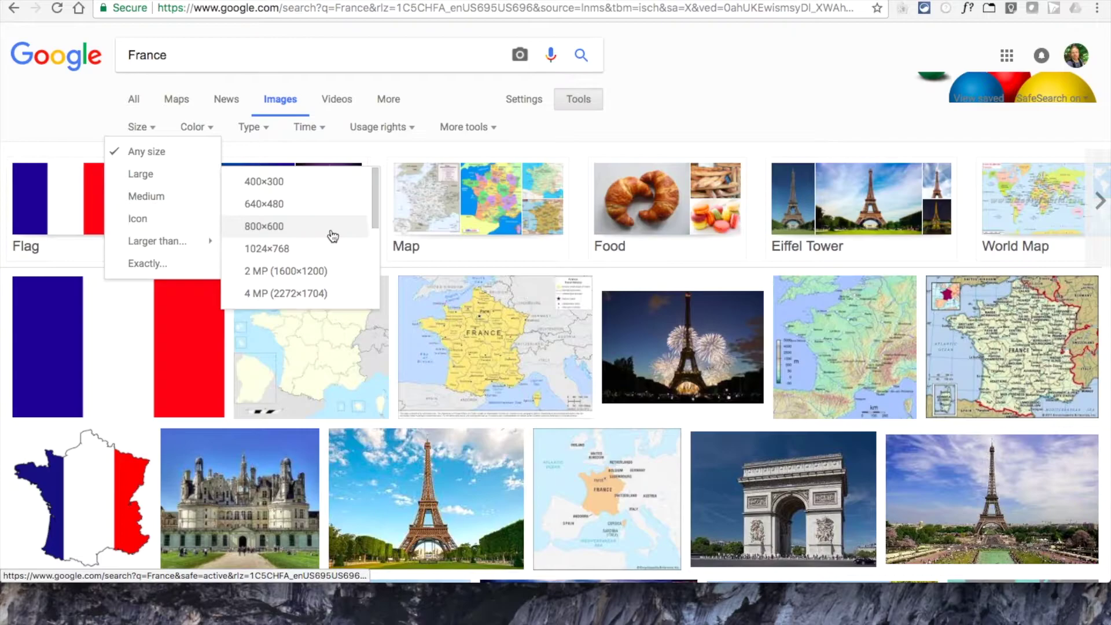
pyautogui.click(359, 231)
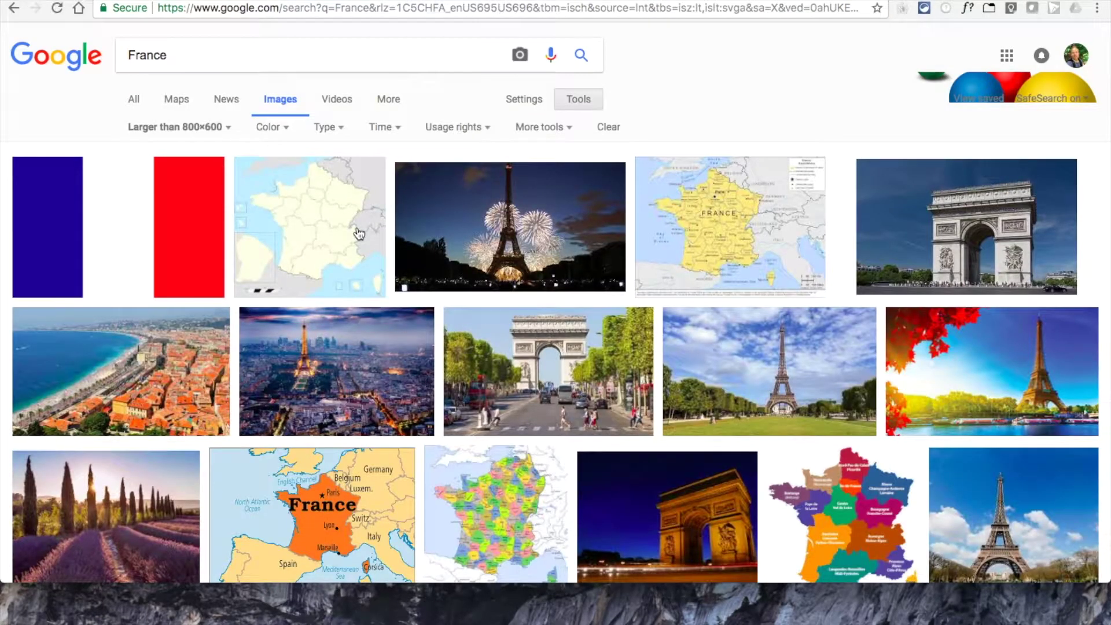
pyautogui.scroll(-5, 360, 233)
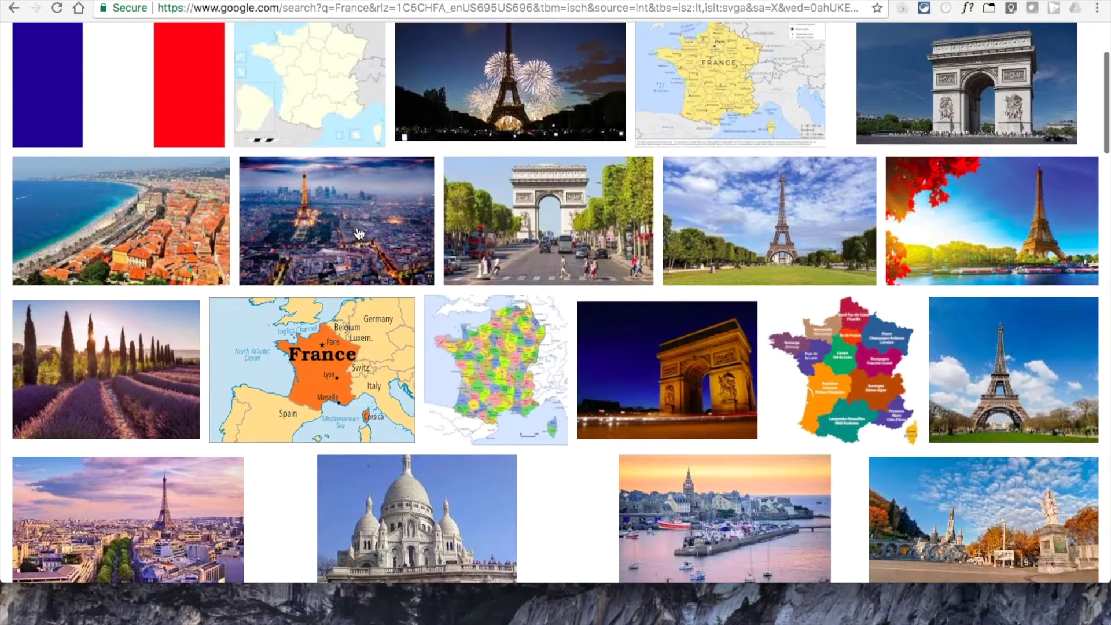
pyautogui.scroll(-2, 360, 234)
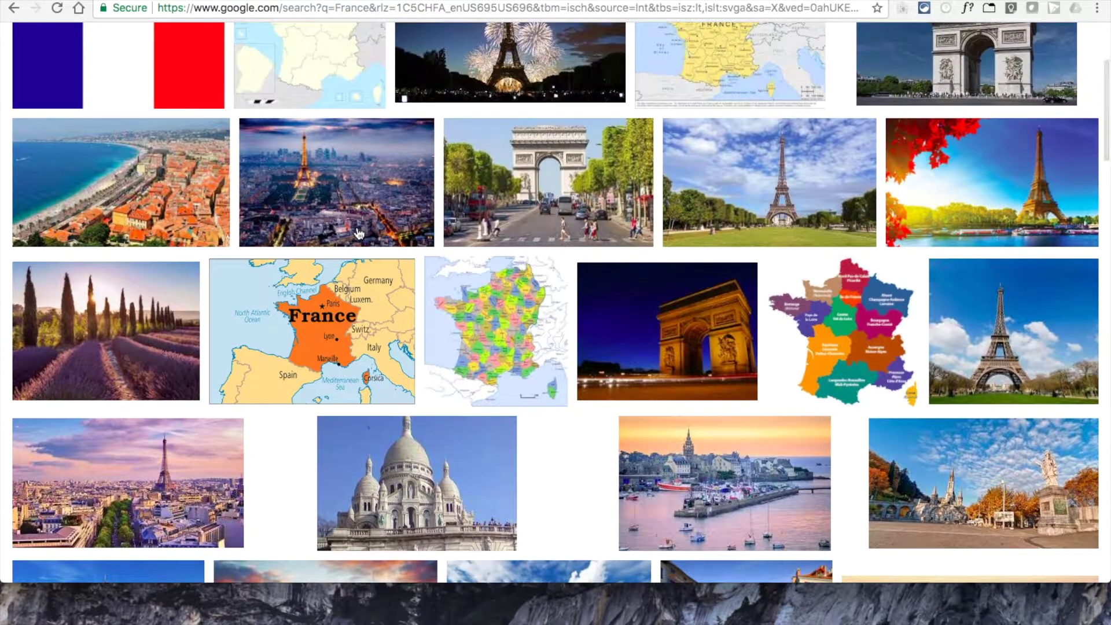
# Open the Nice coastline photo in its own tab and view it at actual size
pyautogui.click(170, 204)
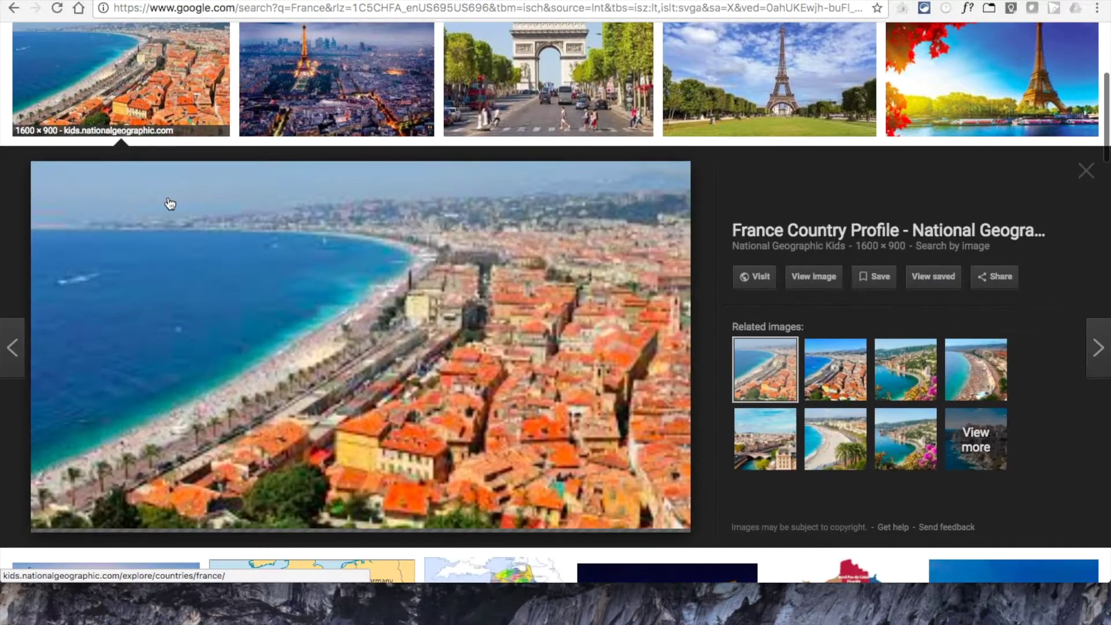
pyautogui.rightClick(398, 337)
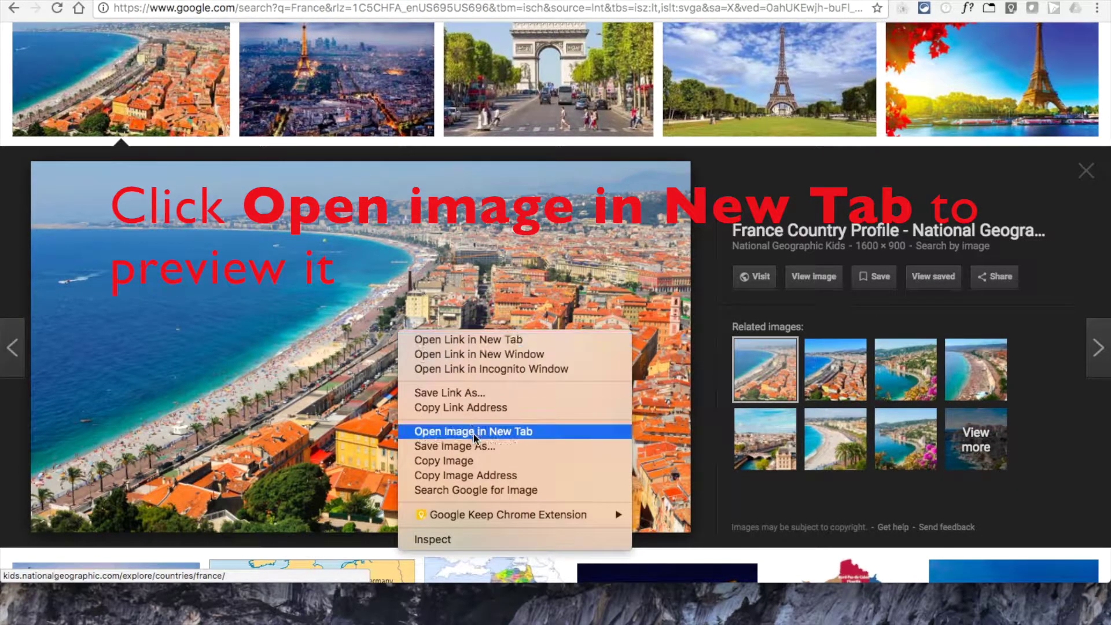
pyautogui.click(573, 433)
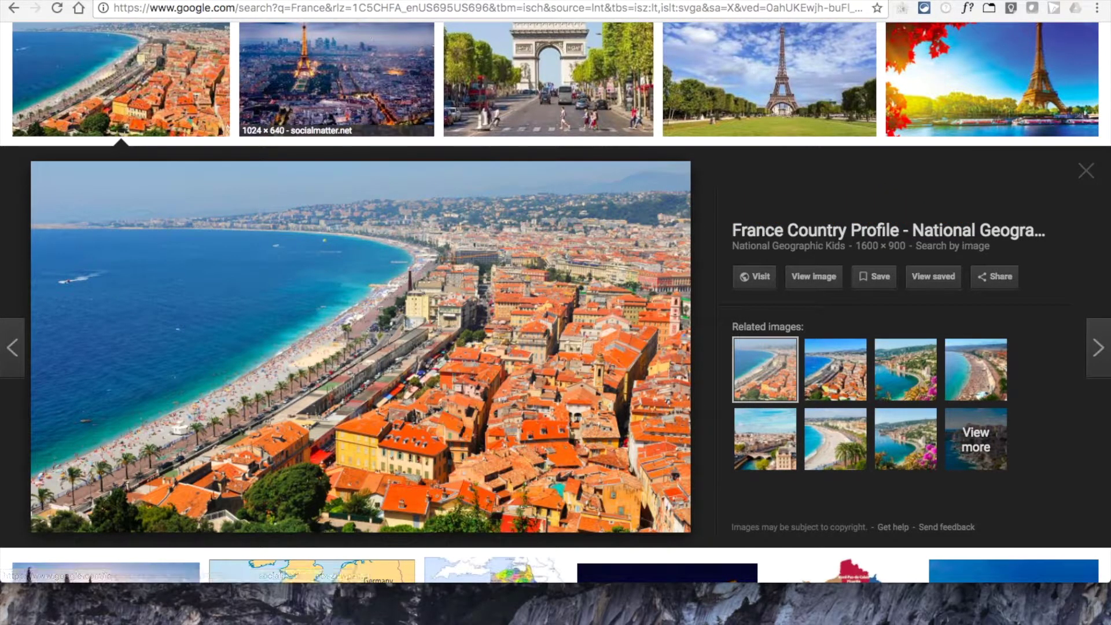
pyautogui.hotkey('ctrl', 'Tab')
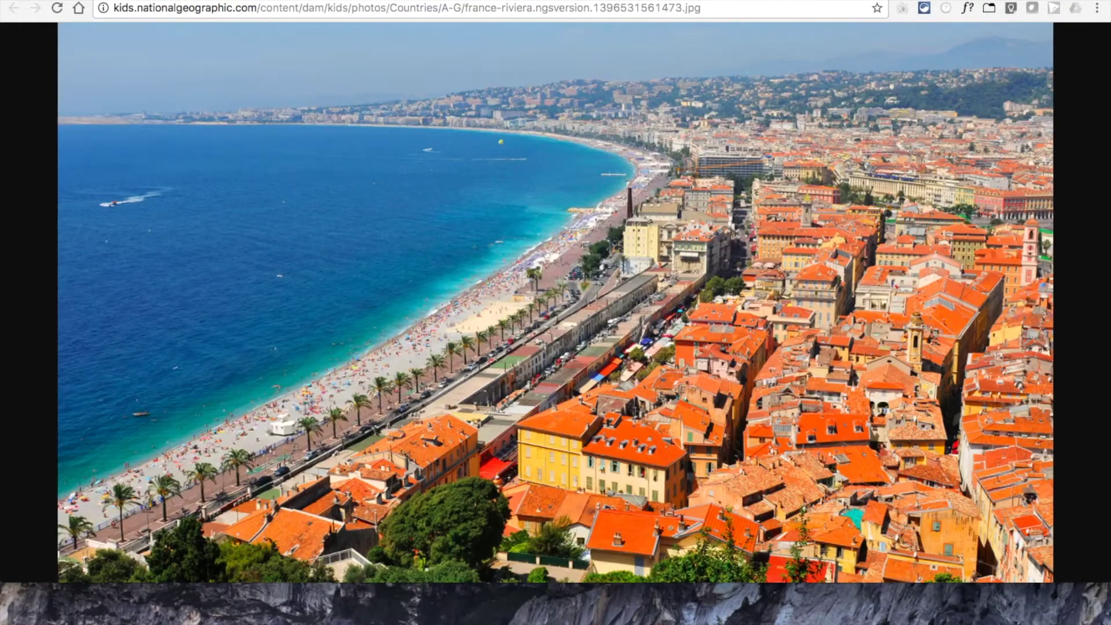
pyautogui.click(449, 304)
# Save the Nice photo to the Desktop as 'France 1'
pyautogui.scroll(2, 450, 304)
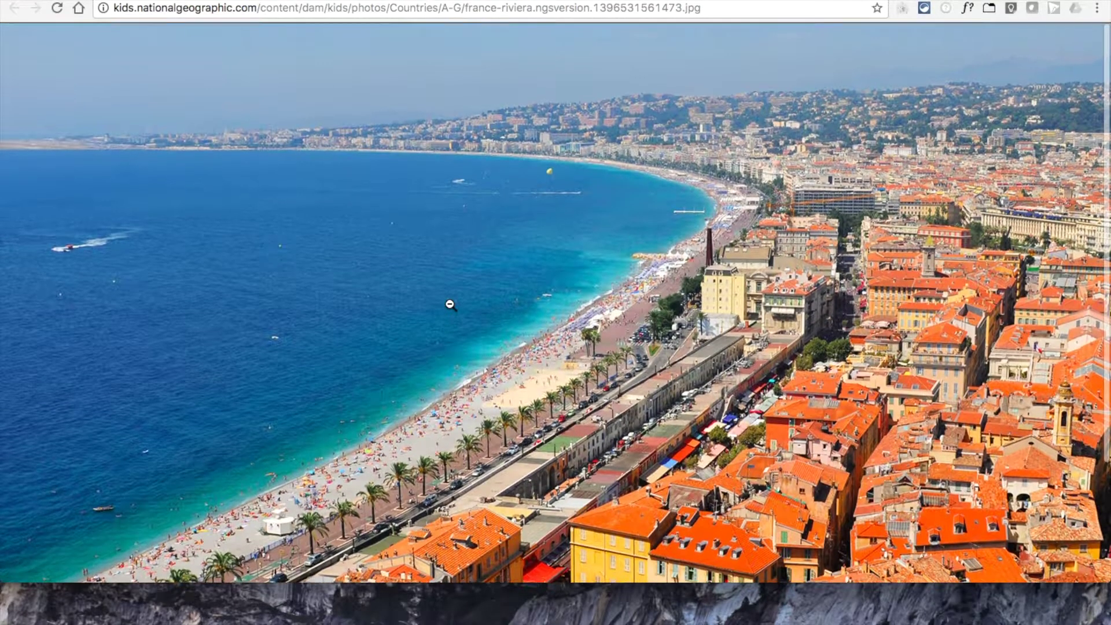
pyautogui.scroll(-4, 449, 304)
pyautogui.scroll(4, 450, 304)
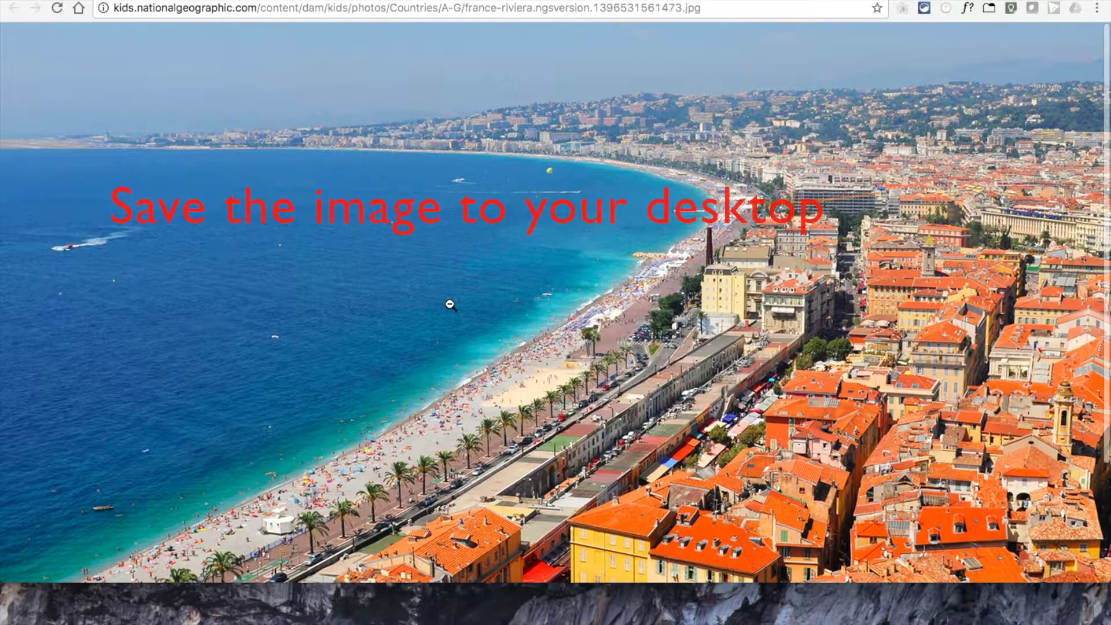
pyautogui.rightClick(450, 304)
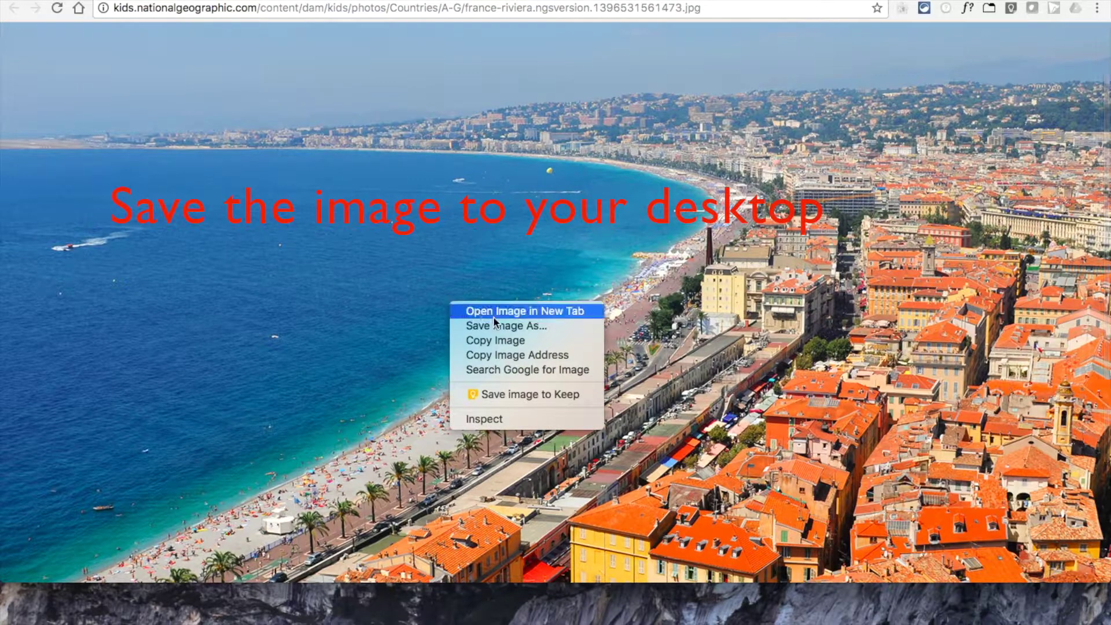
pyautogui.click(509, 324)
pyautogui.write('Fr')
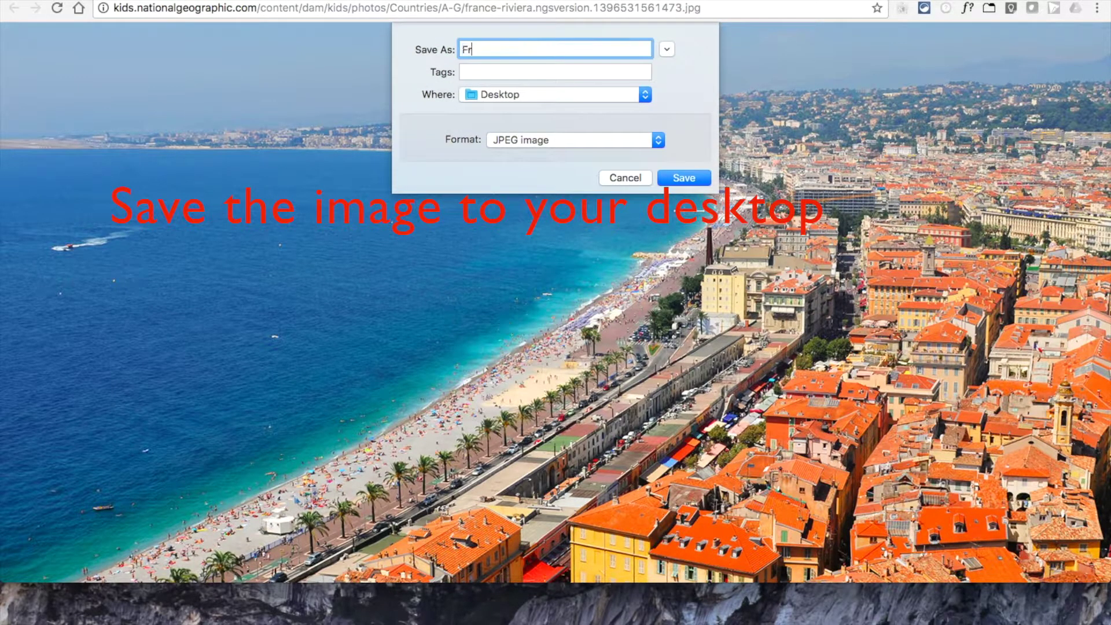
pyautogui.write('ance 1')
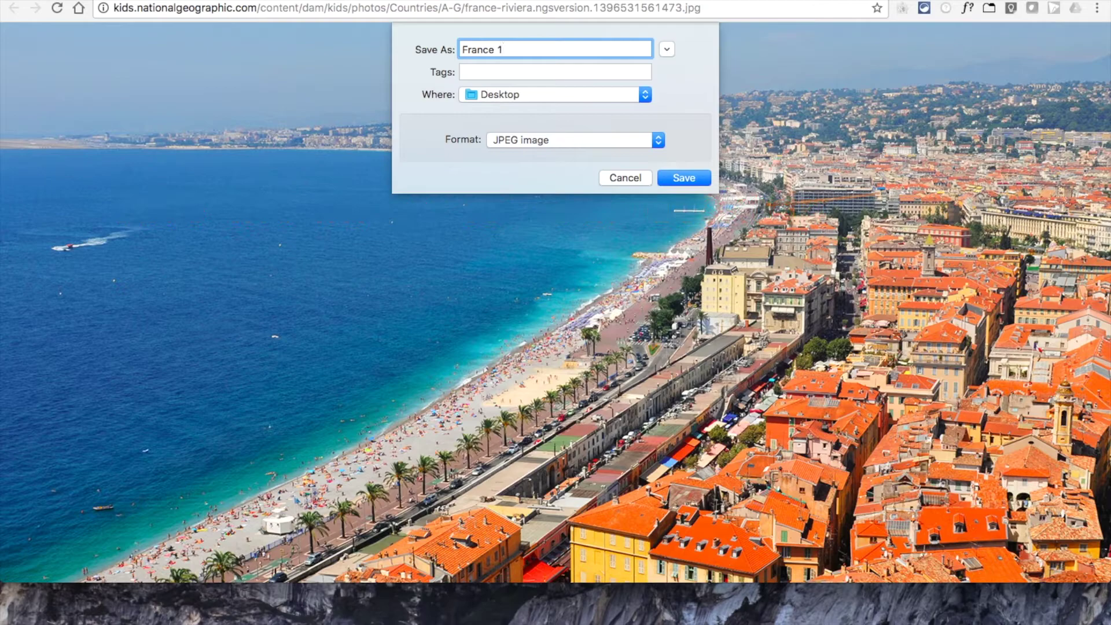
pyautogui.press('Return')
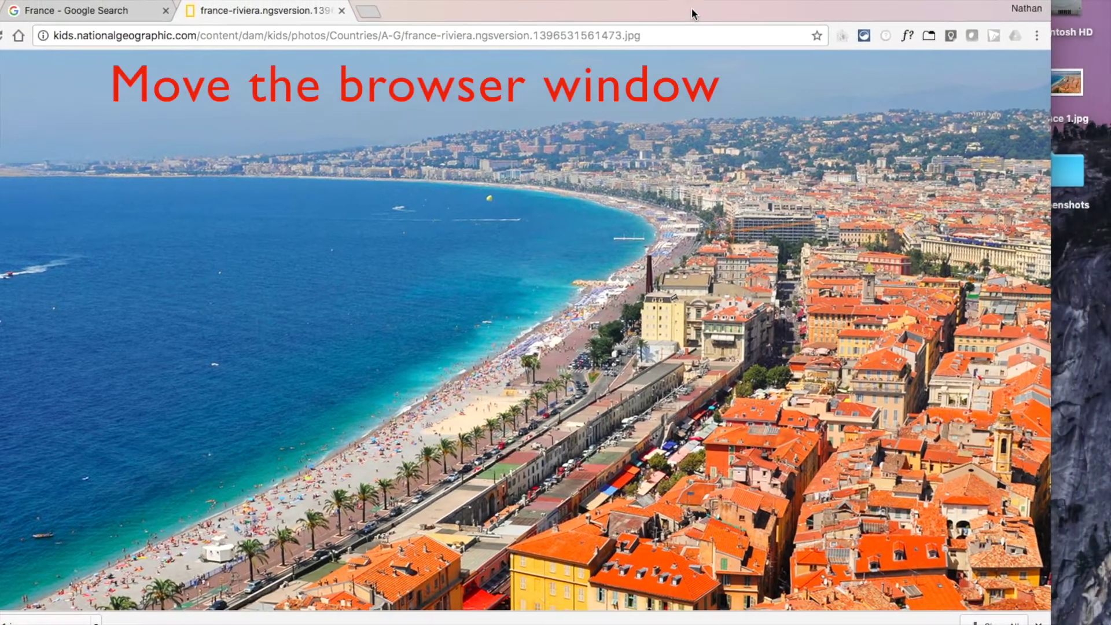
# Shrink the browser window out of the way and open France 1.jpg from the desktop in Preview
pyautogui.moveTo(692, 8); pyautogui.dragTo(657, 28)
pyautogui.moveTo(1013, 20); pyautogui.dragTo(756, 220)
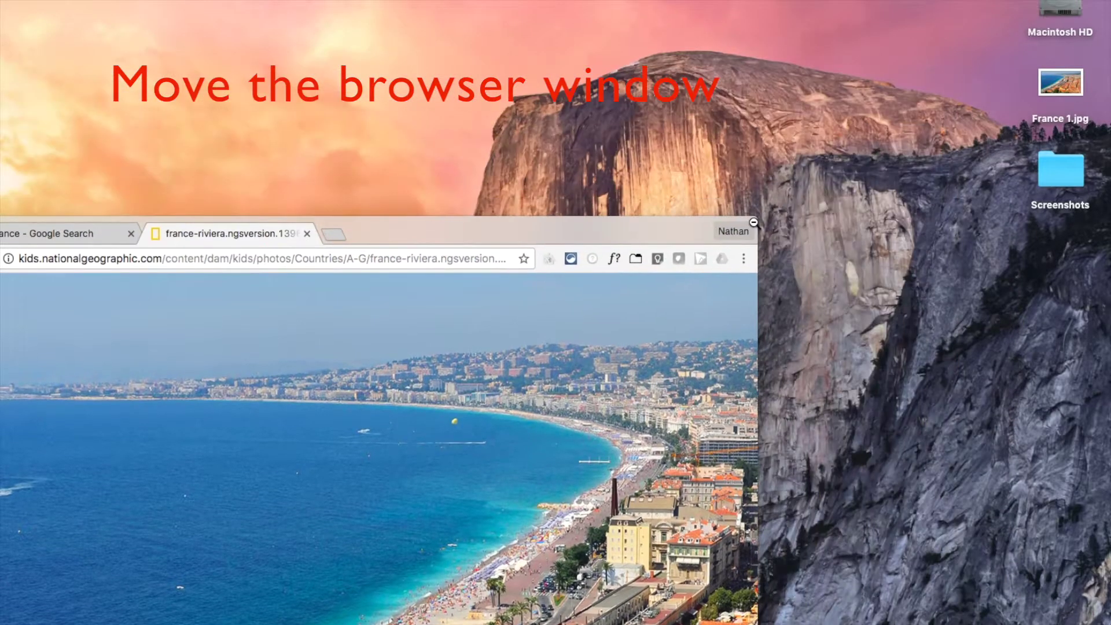
pyautogui.moveTo(679, 228); pyautogui.dragTo(859, 140)
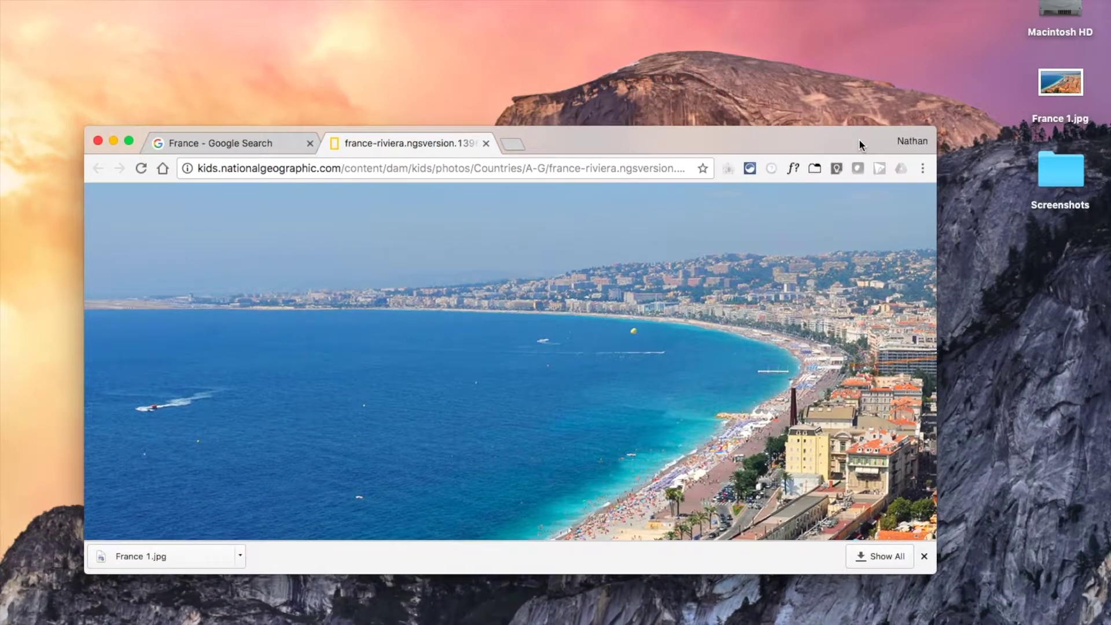
pyautogui.click(1063, 87)
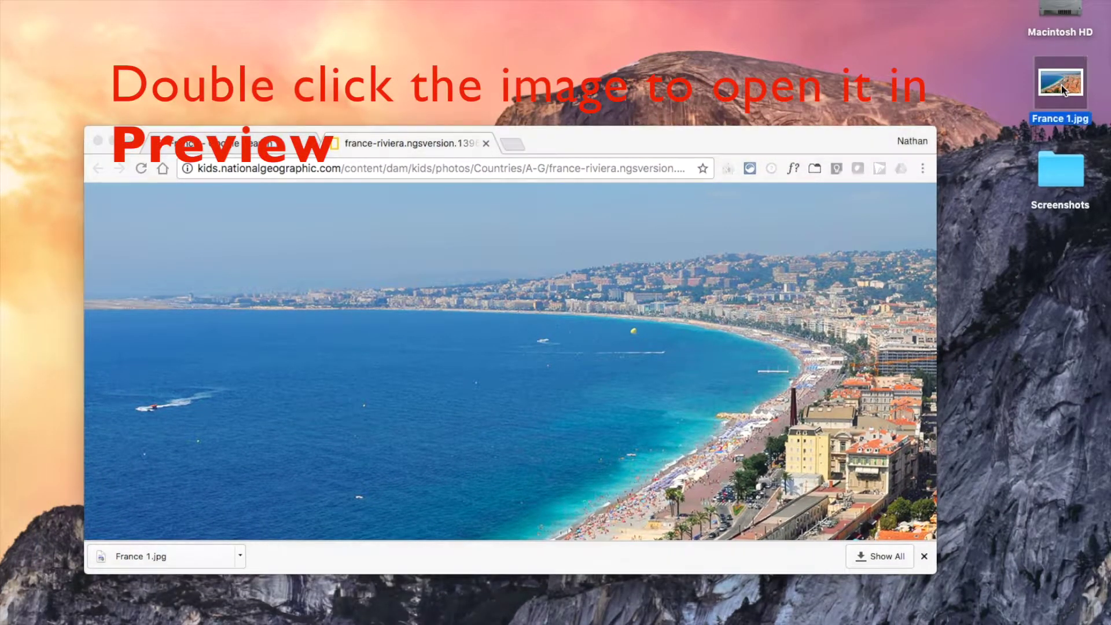
pyautogui.doubleClick(1063, 87)
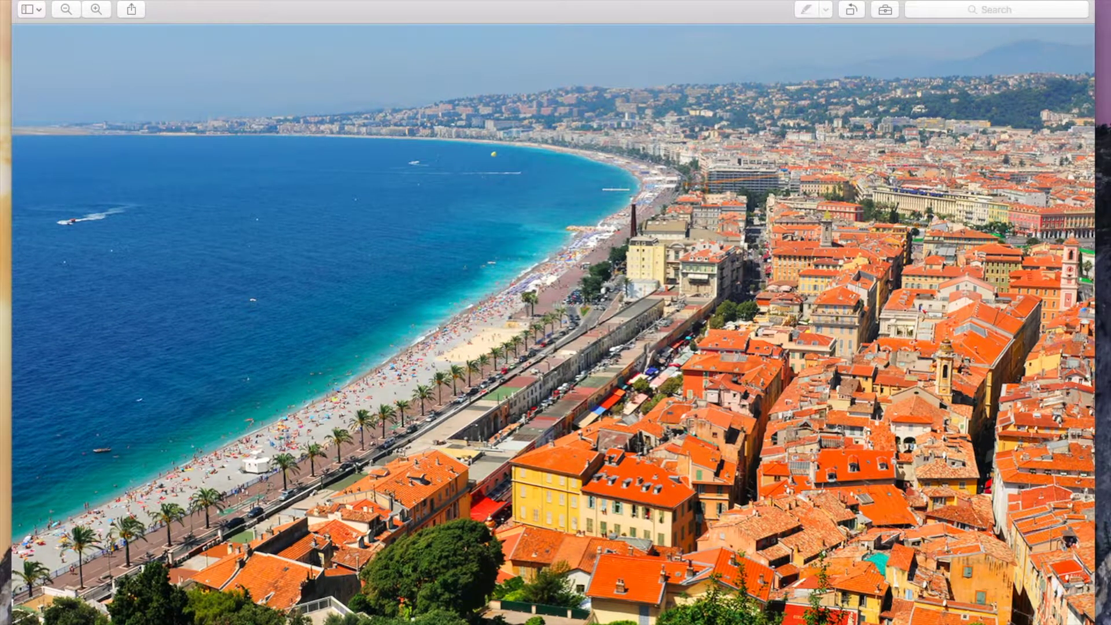
# Zoom out to the whole photo, show the markup tools and pick Rectangular Selection
pyautogui.click(66, 9)
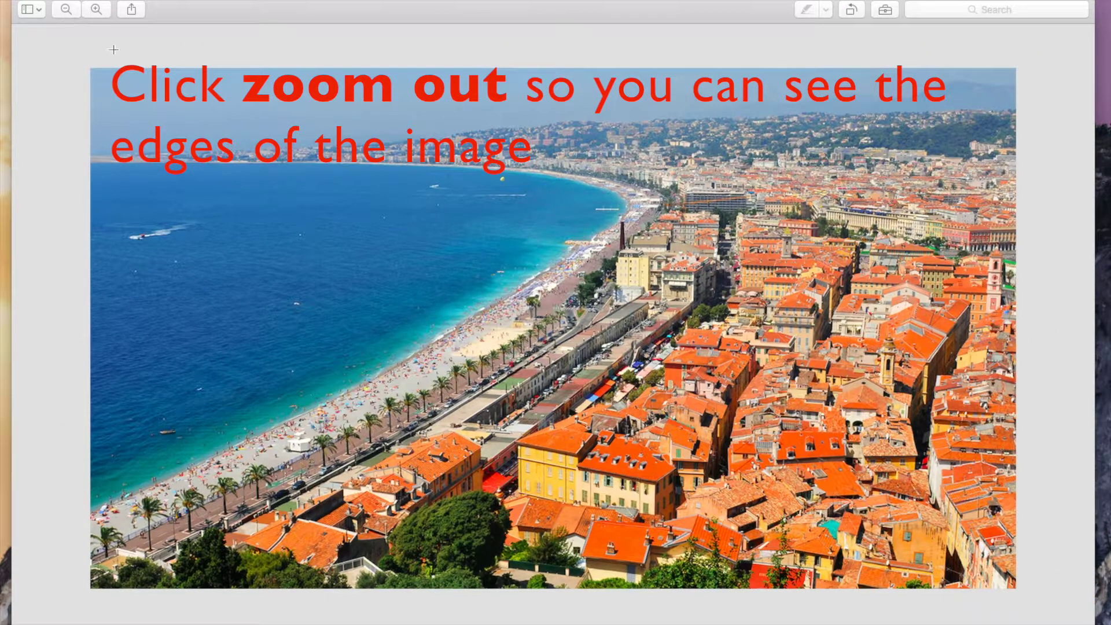
pyautogui.click(885, 10)
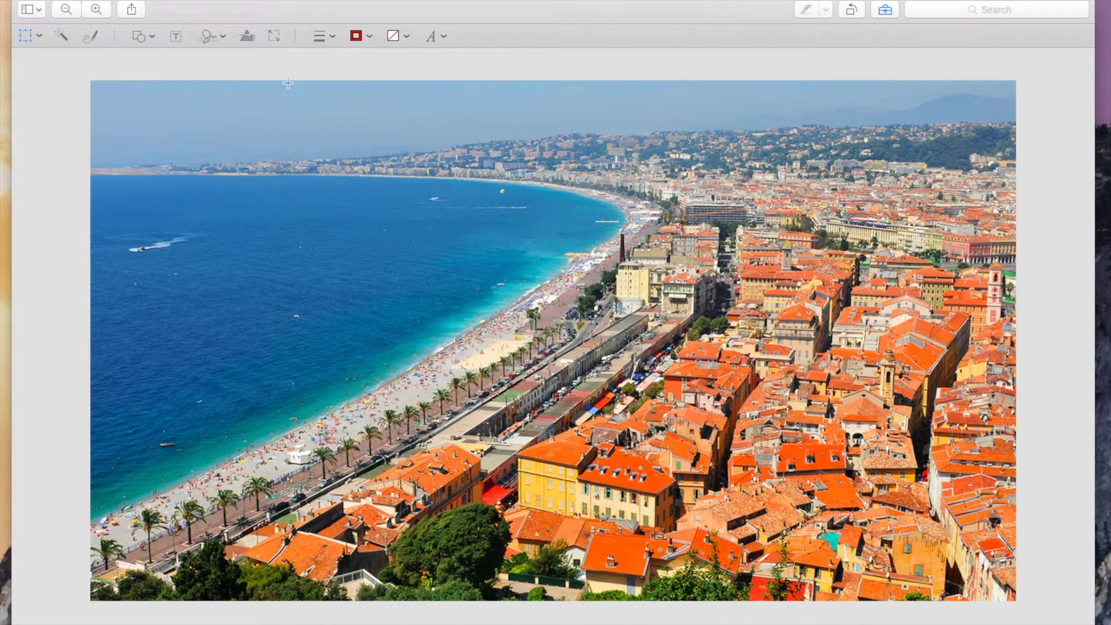
pyautogui.click(40, 36)
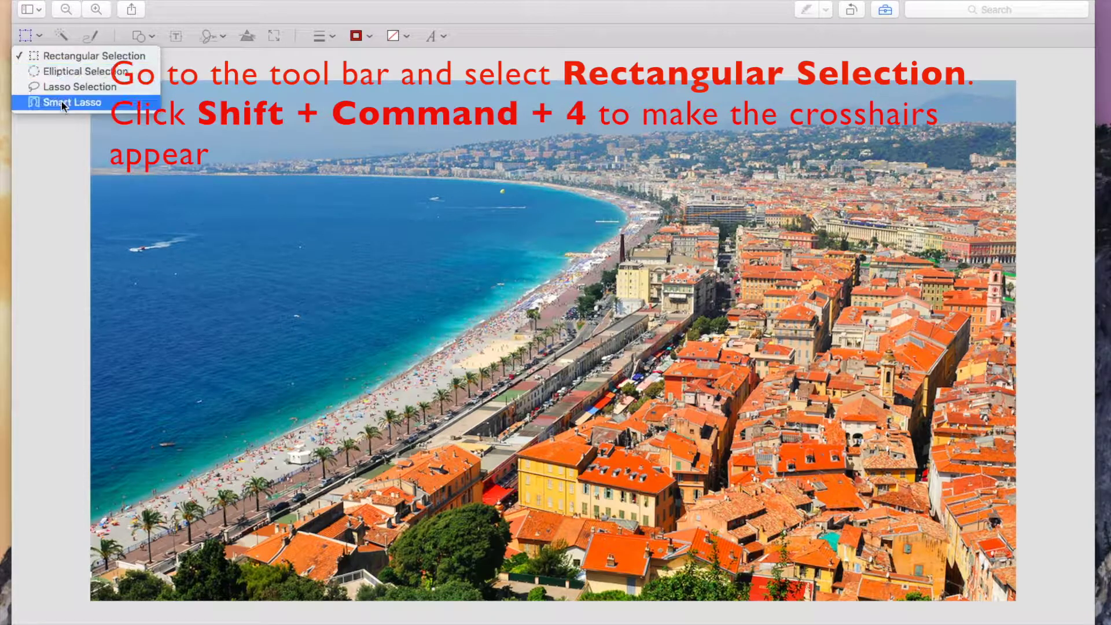
pyautogui.click(64, 56)
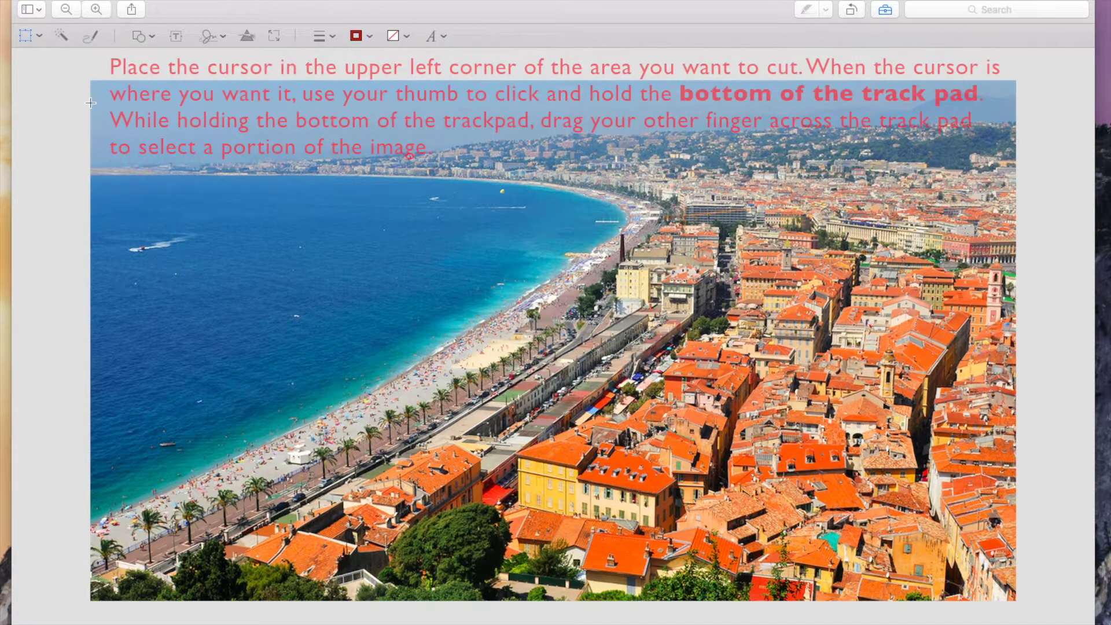
# Select a wide rectangle over the sea, coastline and town in the photo's upper part
pyautogui.moveTo(93, 104); pyautogui.dragTo(1013, 366)
pyautogui.moveTo(880, 276); pyautogui.dragTo(852, 307)
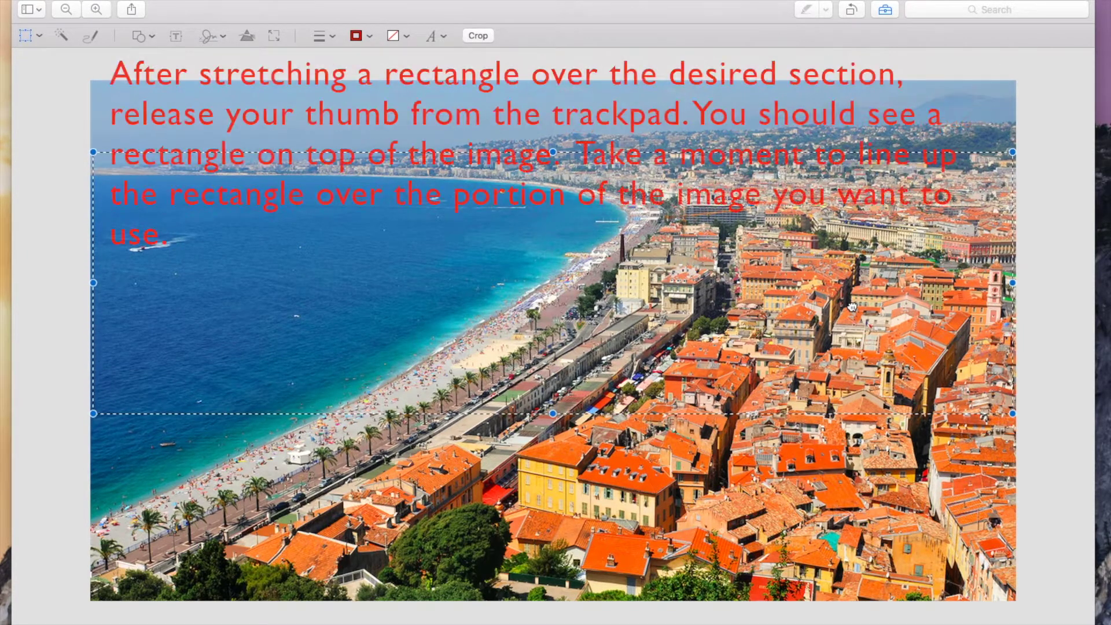
pyautogui.moveTo(852, 307); pyautogui.dragTo(852, 275)
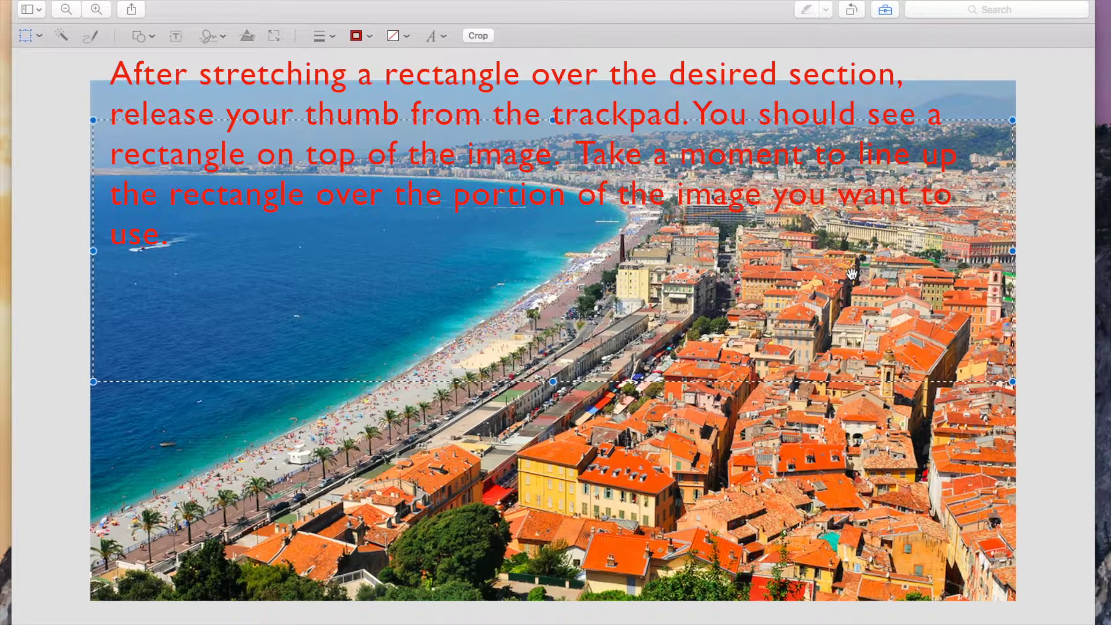
pyautogui.click(142, 0)
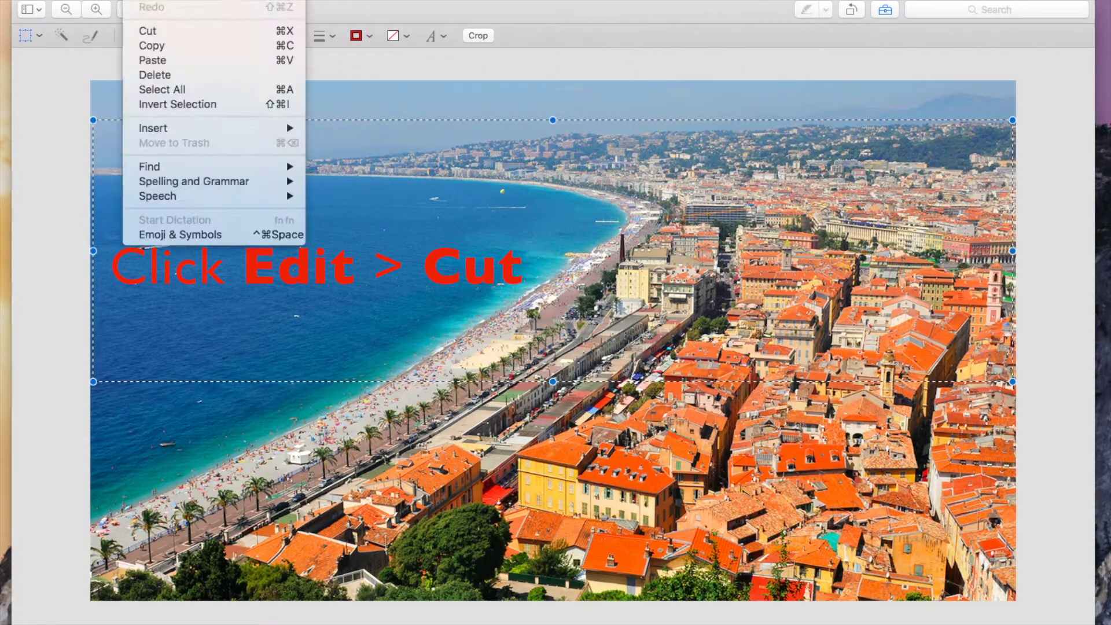
# Cut the selected band, accept PNG conversion, and make a new Untitled image from the clipboard
pyautogui.click(145, 31)
pyautogui.click(666, 129)
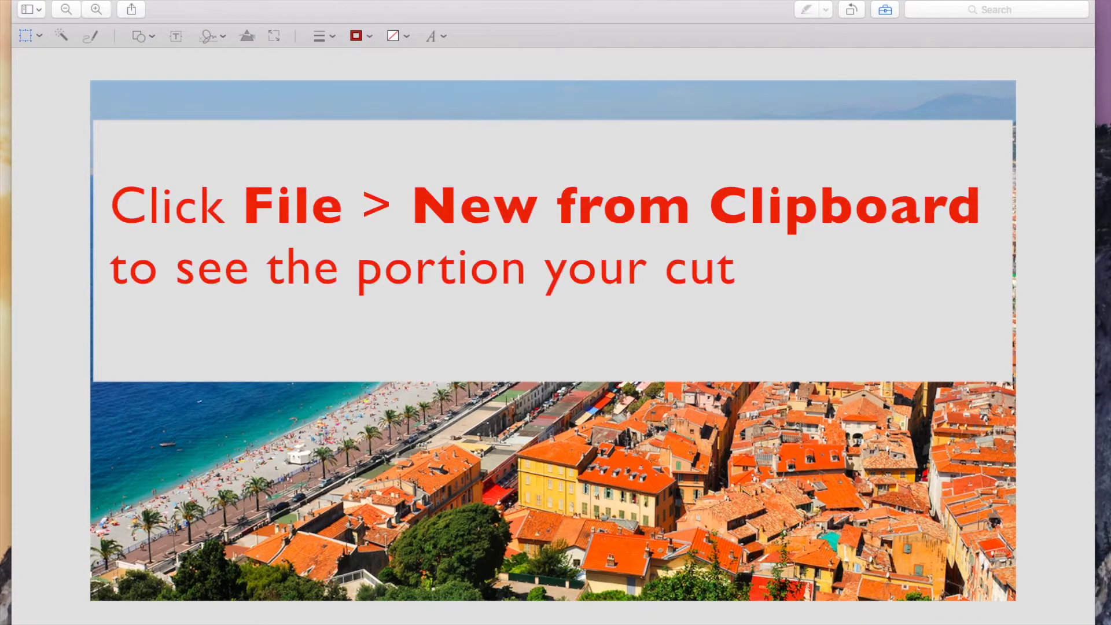
pyautogui.click(107, 0)
pyautogui.click(116, 1)
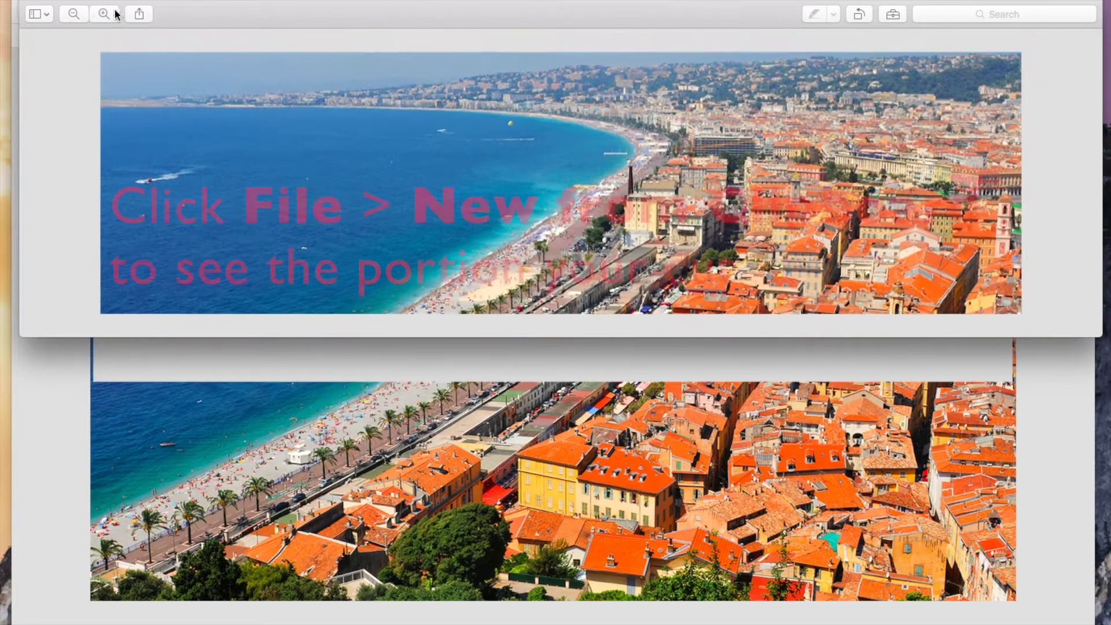
pyautogui.click(58, 371)
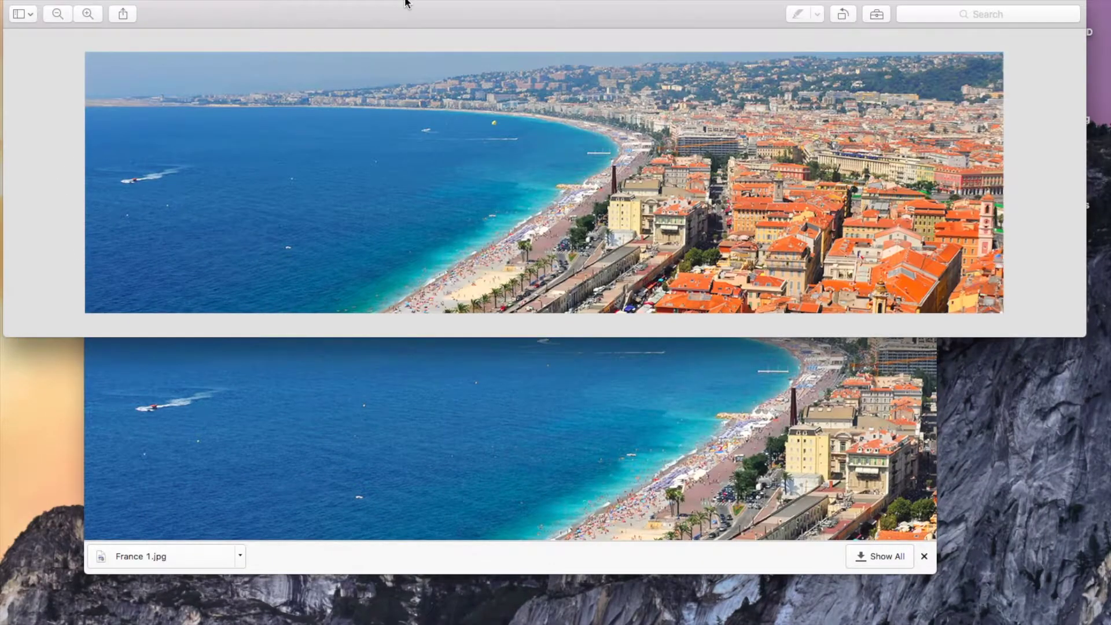
pyautogui.moveTo(404, 1); pyautogui.dragTo(419, 135)
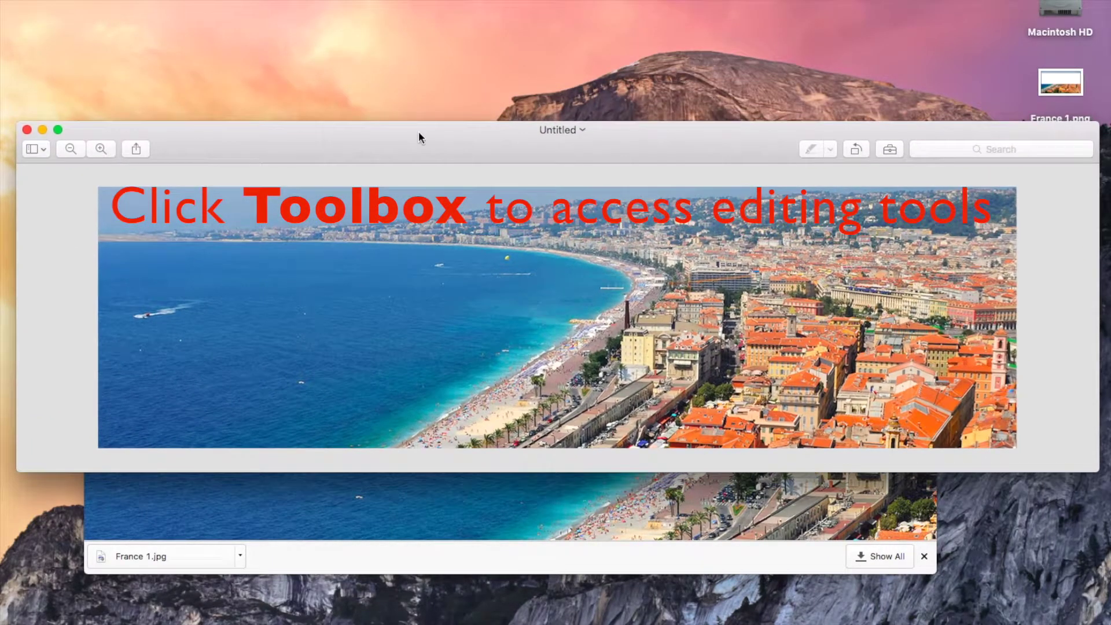
pyautogui.click(891, 150)
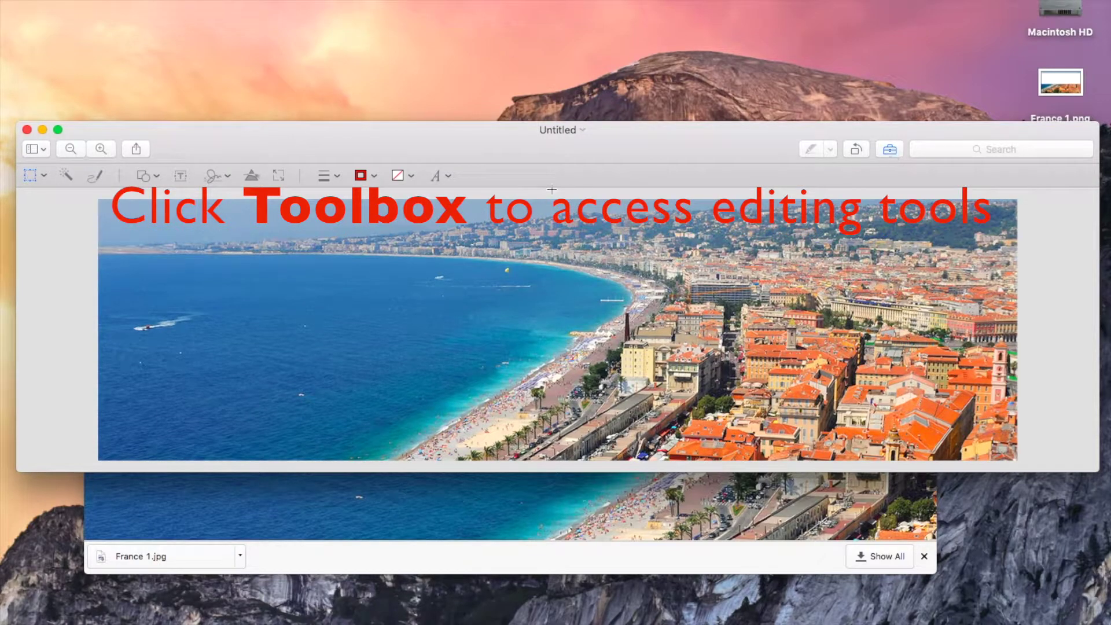
# Add a 'français I' text box on the panorama and colour it yellow
pyautogui.click(183, 180)
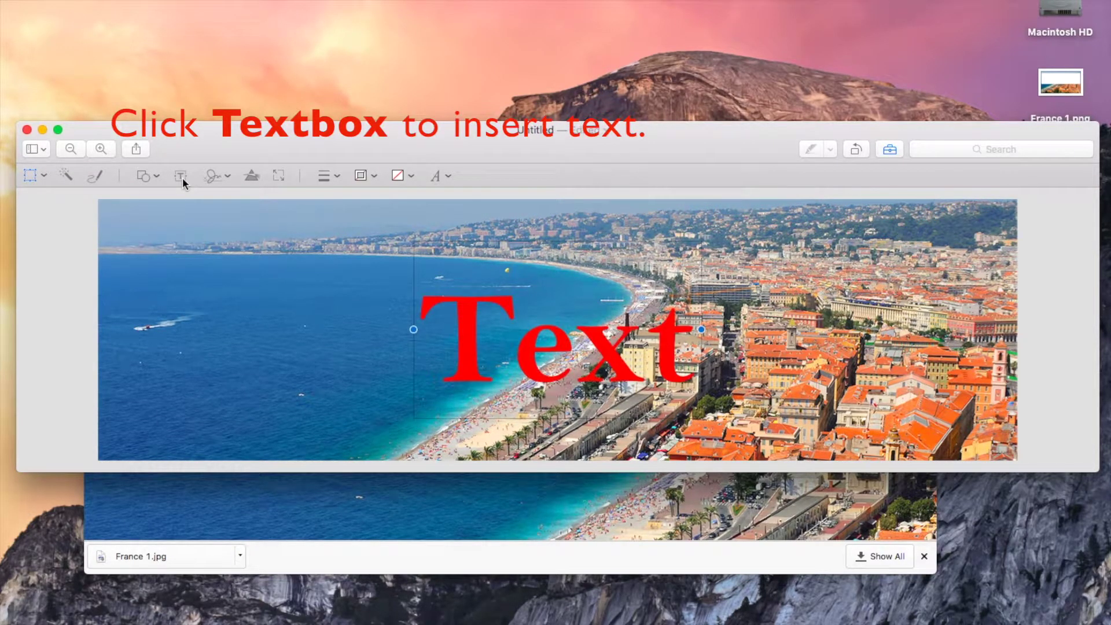
pyautogui.write('franc')
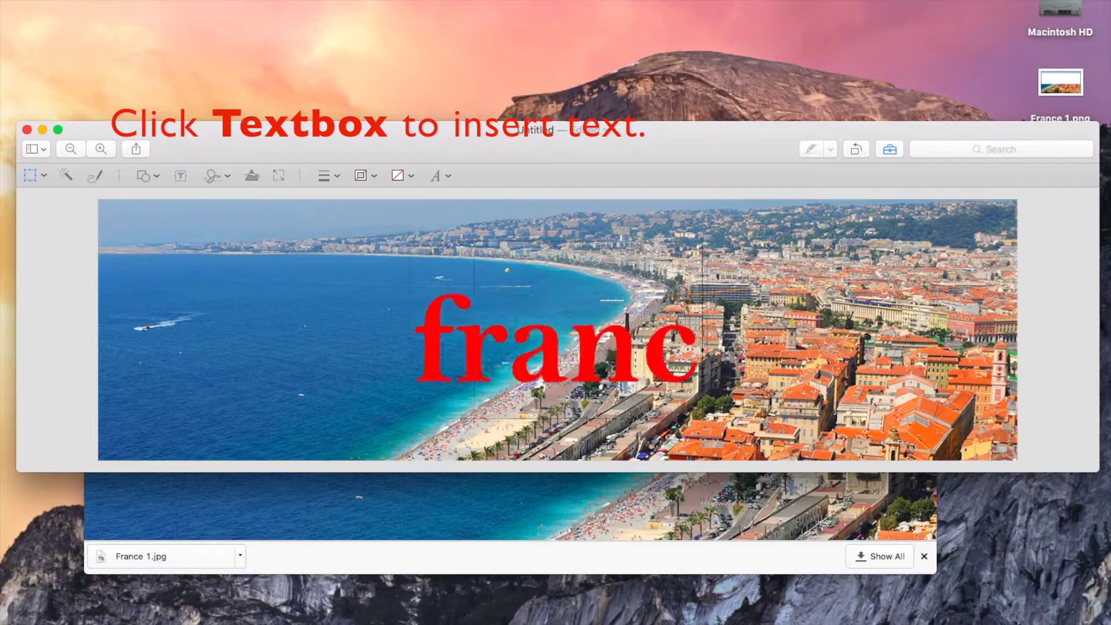
pyautogui.write('1ais')
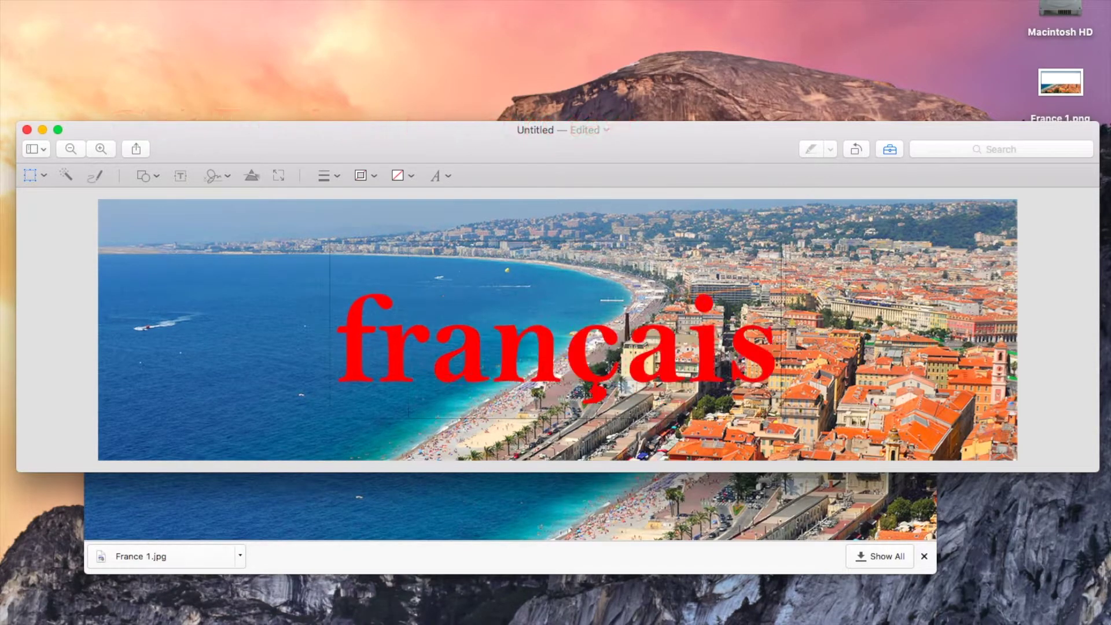
pyautogui.write(' I')
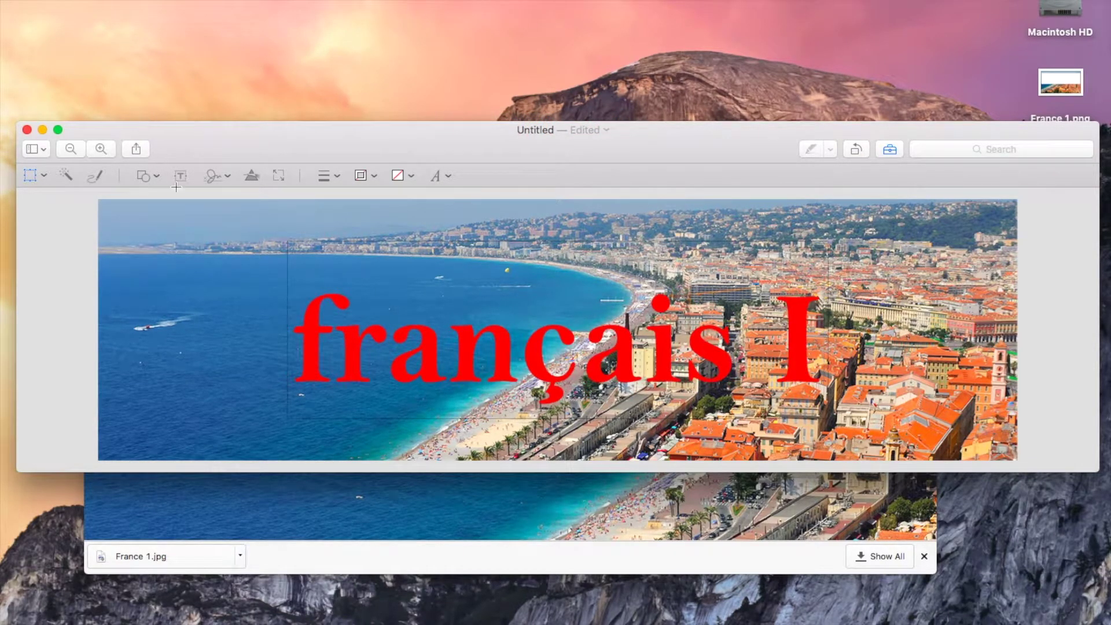
pyautogui.click(449, 176)
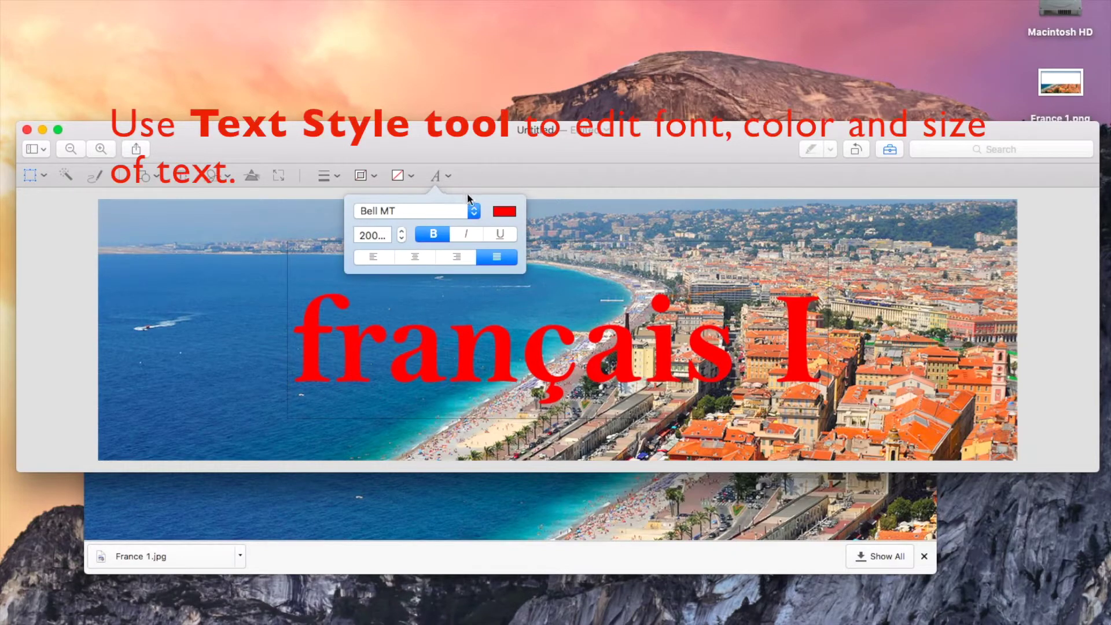
pyautogui.click(473, 211)
pyautogui.click(463, 238)
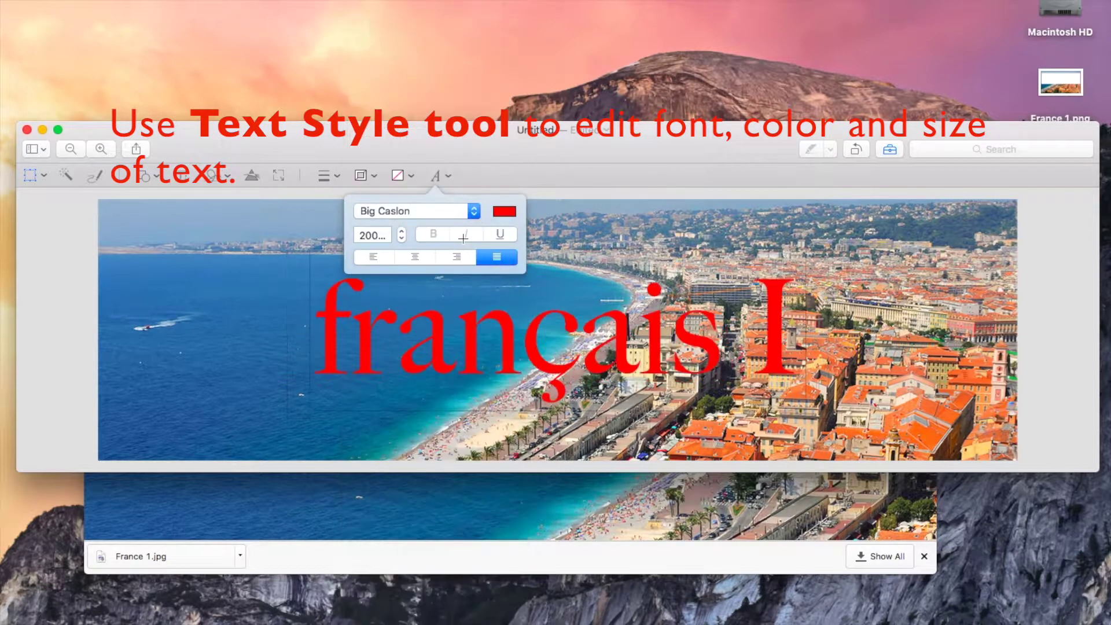
pyautogui.click(508, 211)
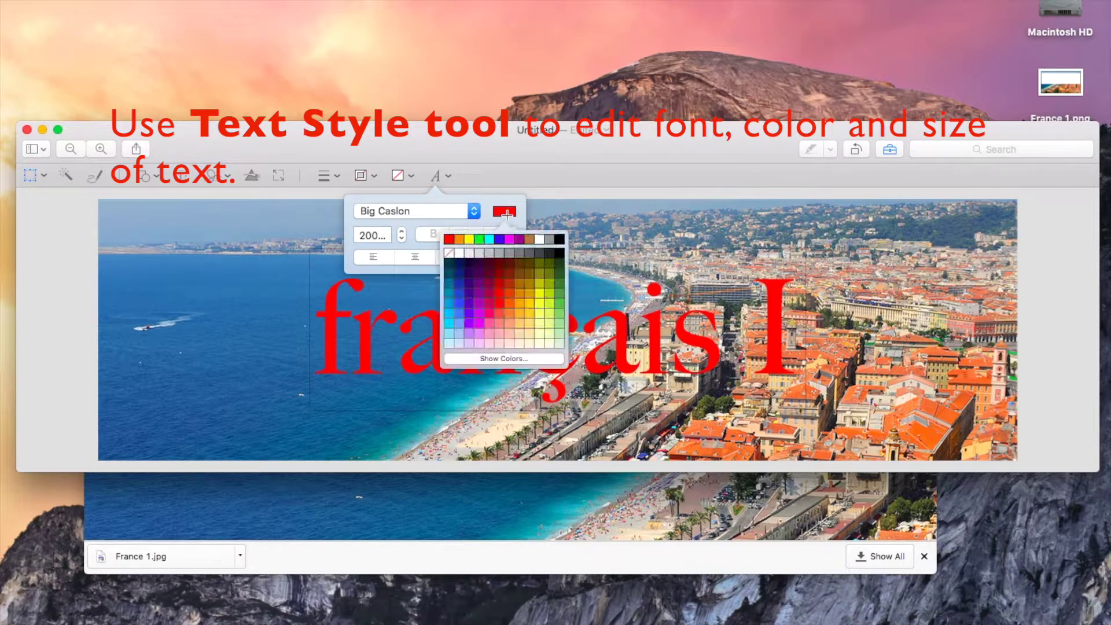
pyautogui.click(455, 238)
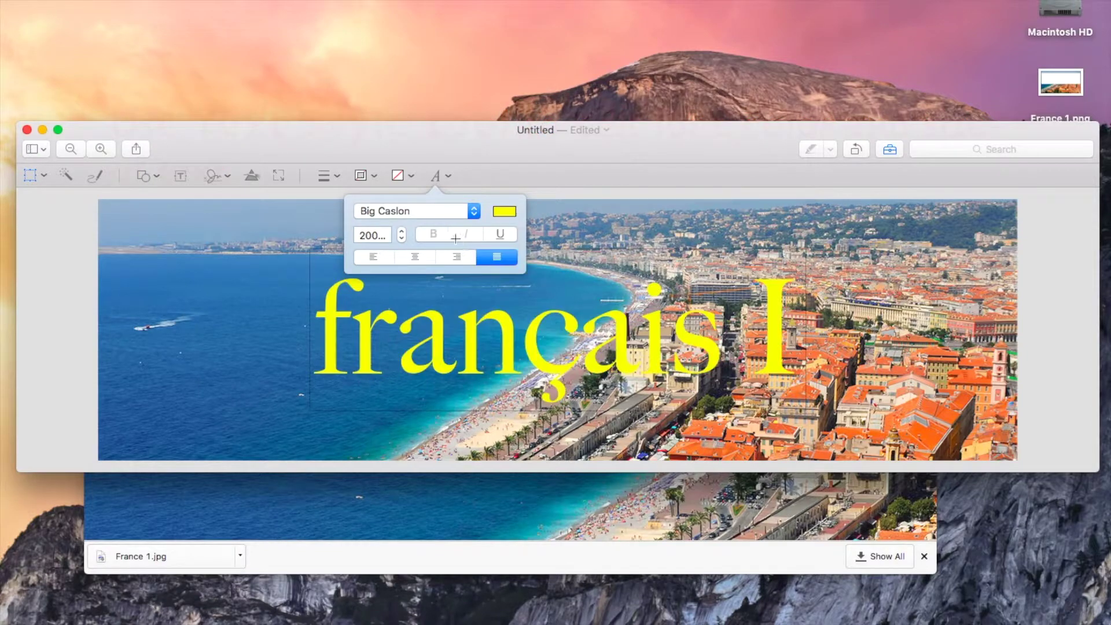
# Set the title font to bold Cambria and deselect the text box
pyautogui.click(470, 212)
pyautogui.click(440, 376)
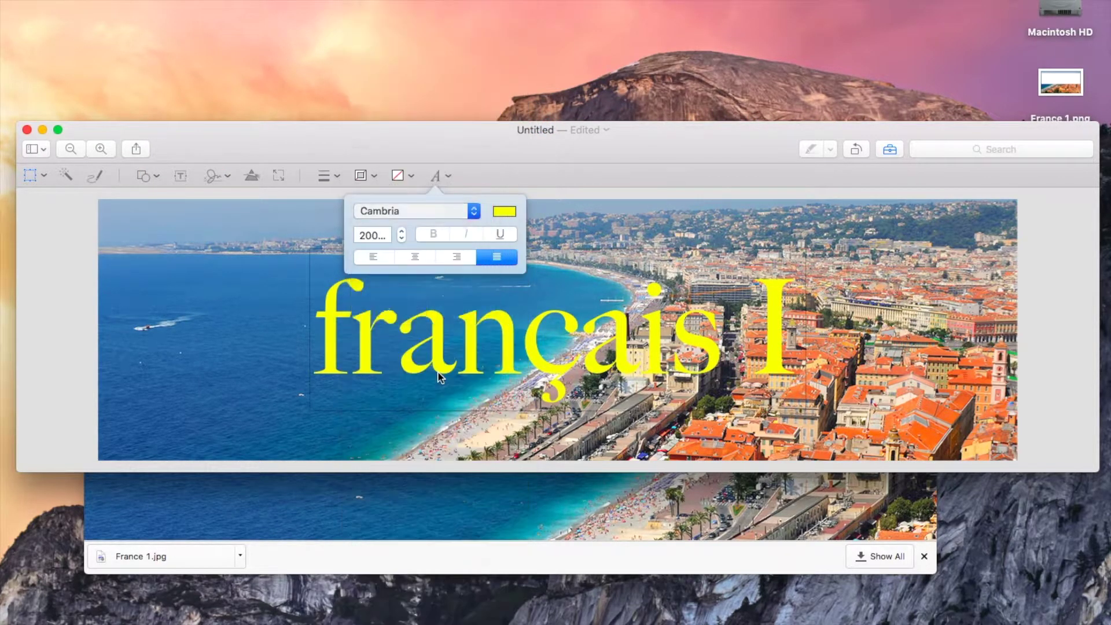
pyautogui.click(435, 235)
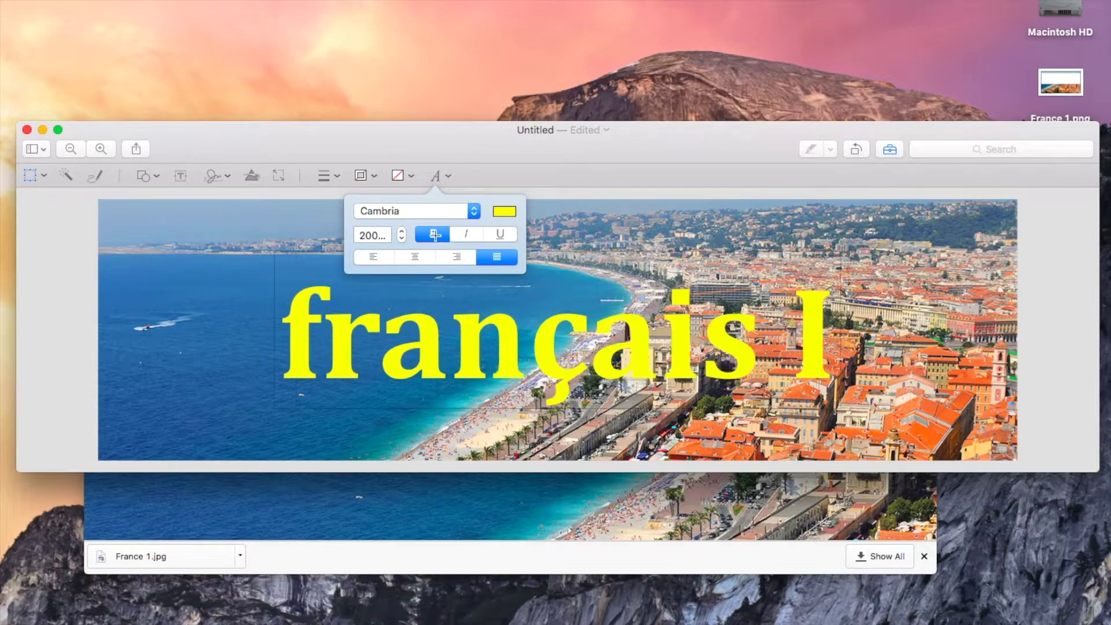
pyautogui.click(542, 181)
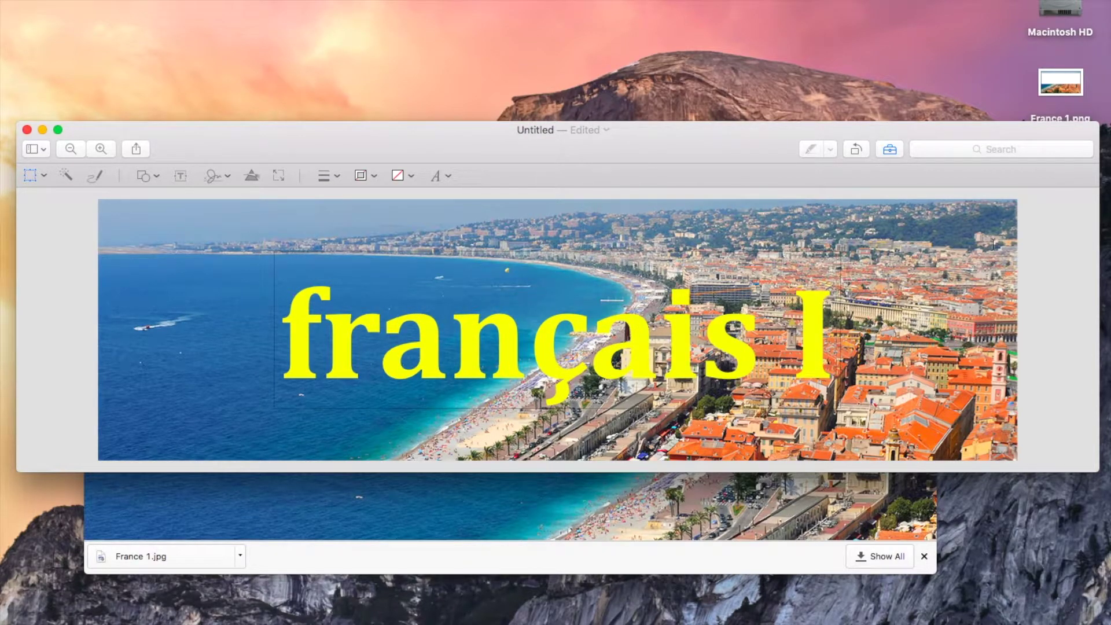
pyautogui.click(1034, 271)
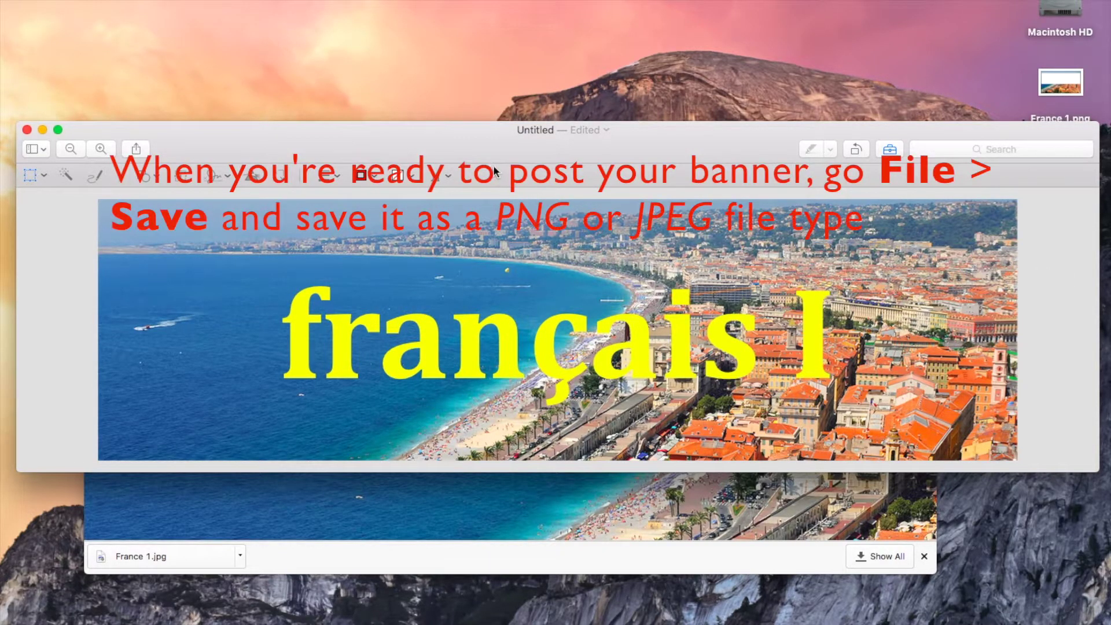
# Save the banner to the Desktop as PNG file 'France 2', then close its window
pyautogui.click(104, 0)
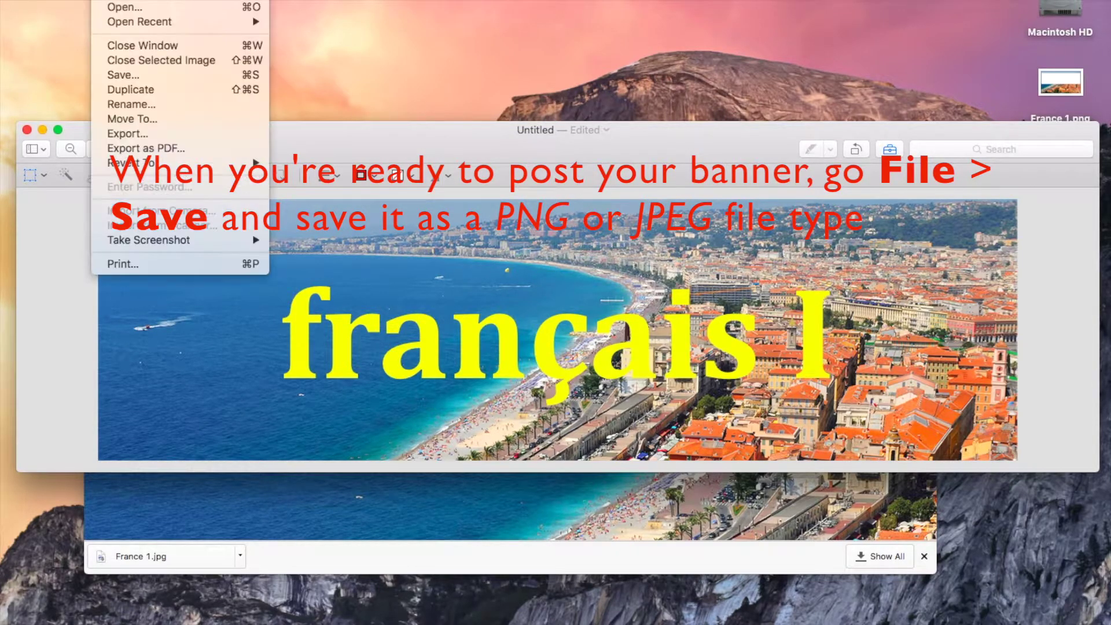
pyautogui.click(168, 71)
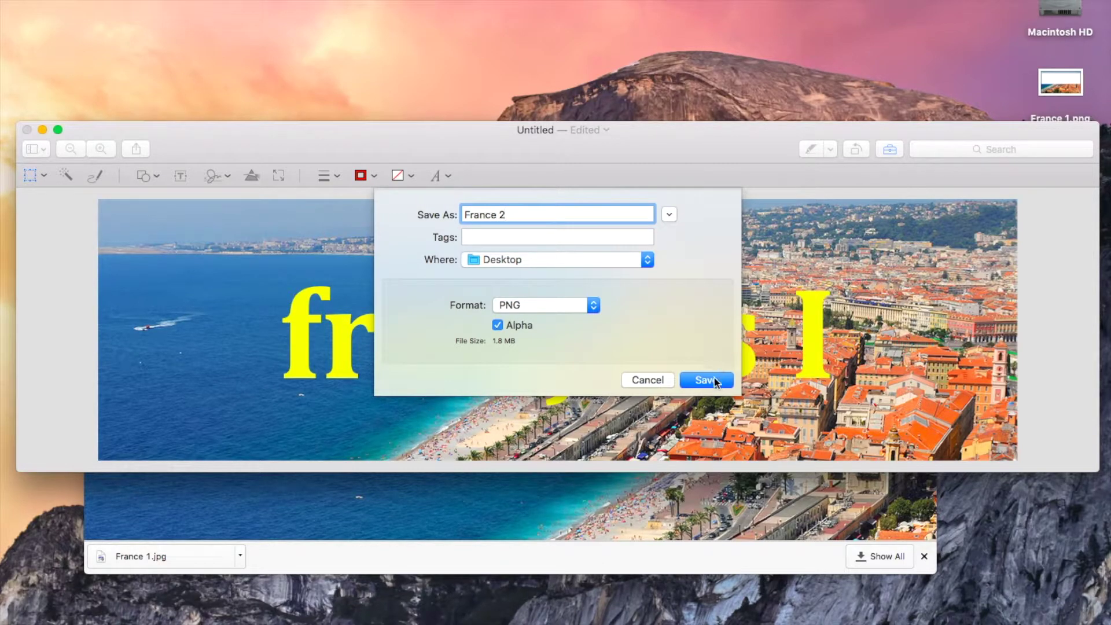
pyautogui.click(707, 380)
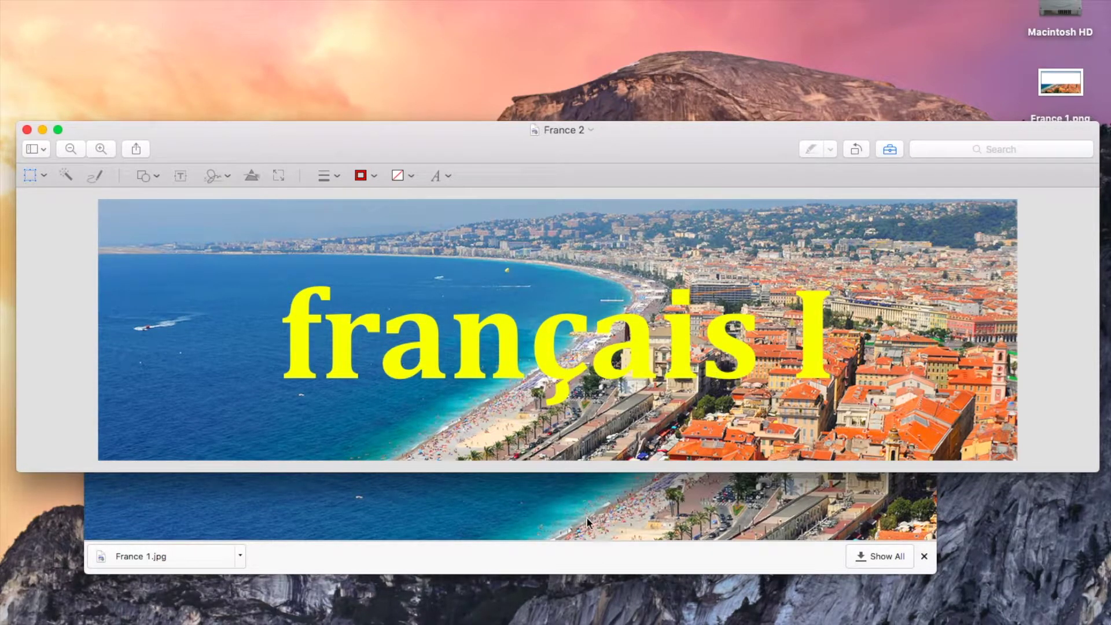
pyautogui.click(27, 129)
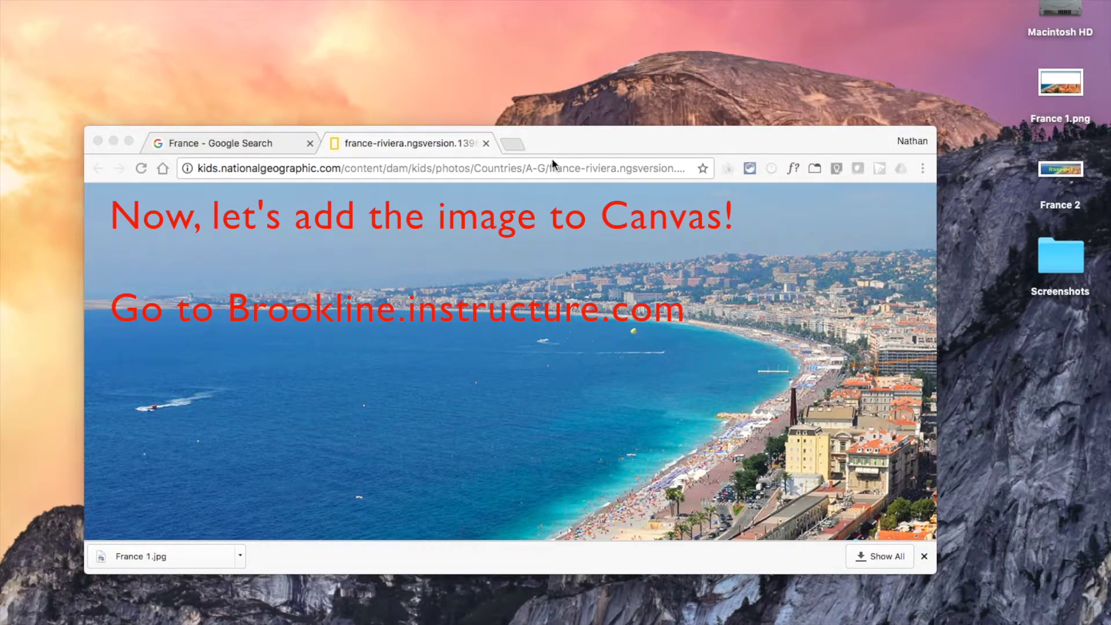
# Load brookline.instructure.com in a new Chrome tab and move the window to the screen top
pyautogui.click(513, 144)
pyautogui.write('b')
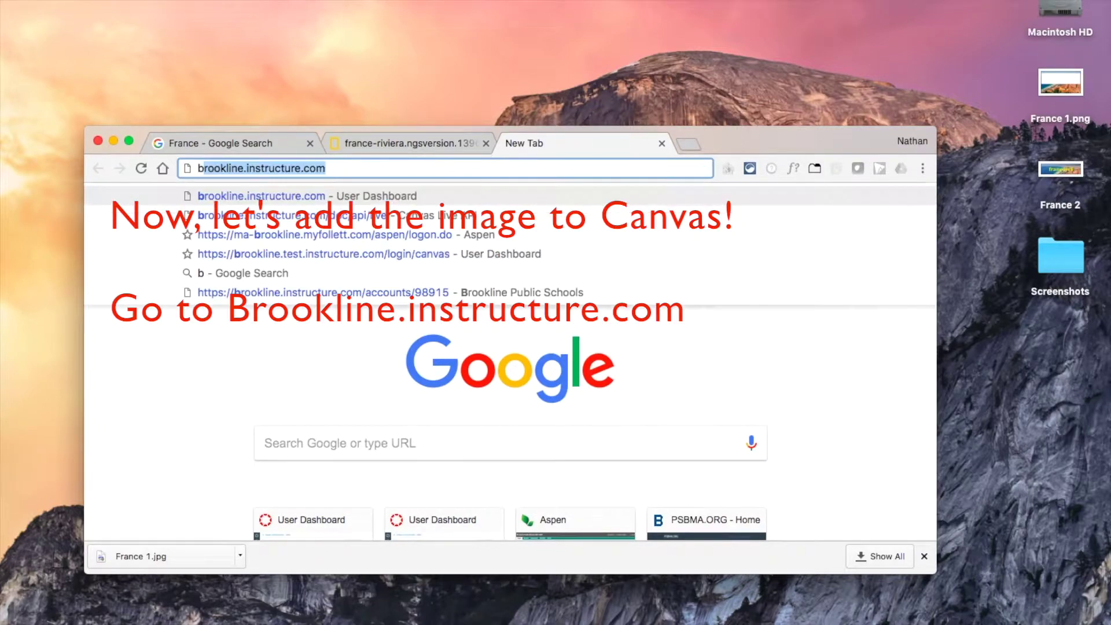
pyautogui.write('rooklin')
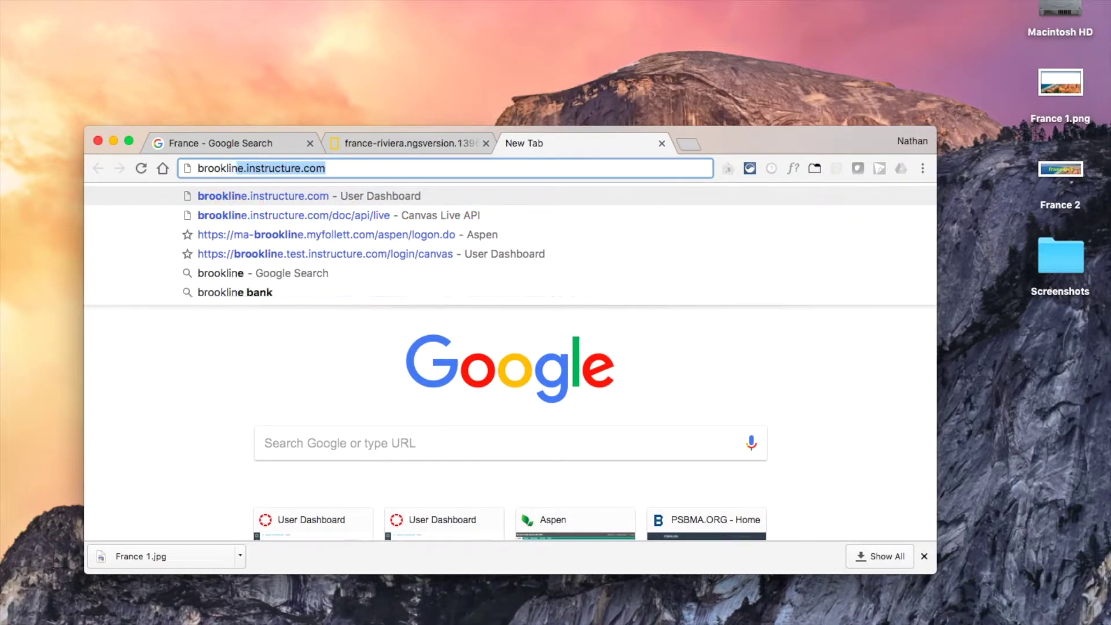
pyautogui.write('e.instruct')
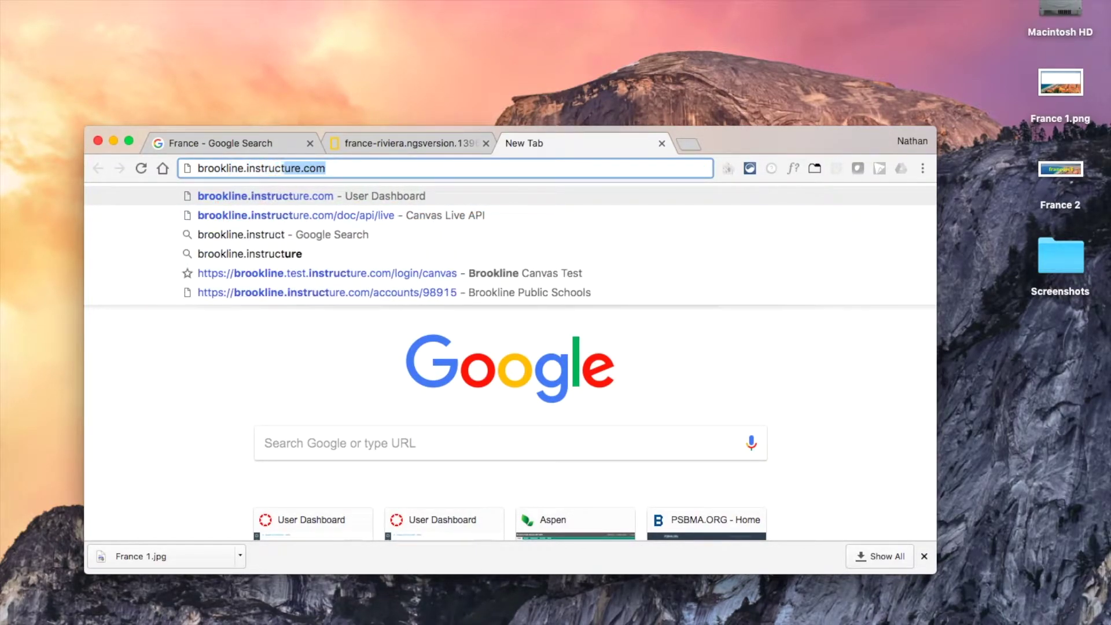
pyautogui.write('ure.com')
pyautogui.press('Return')
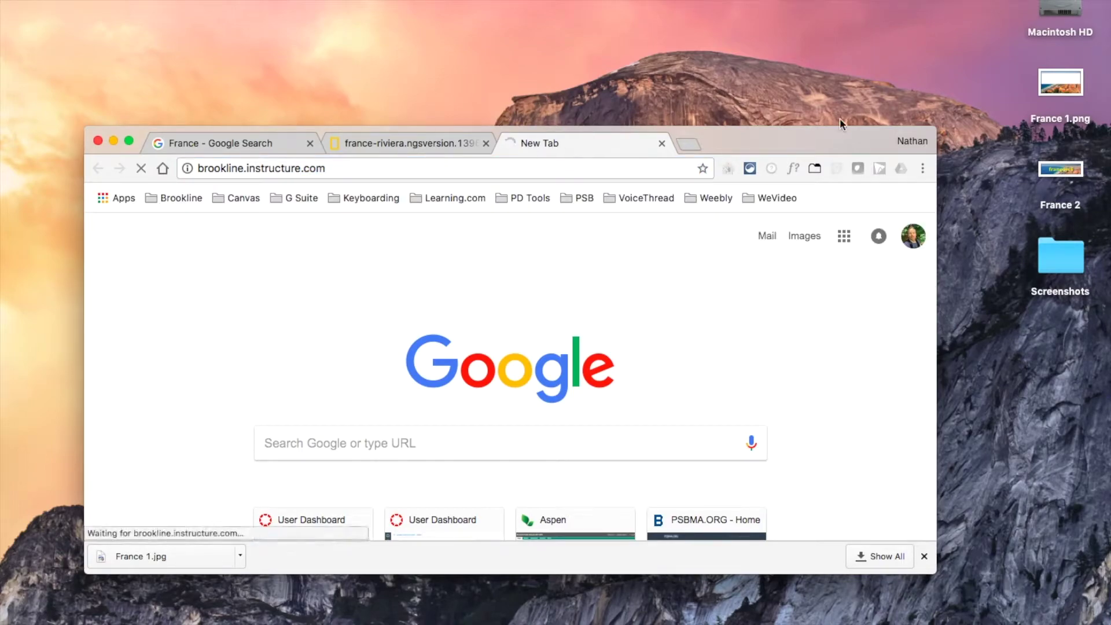
pyautogui.moveTo(822, 138); pyautogui.dragTo(761, 7)
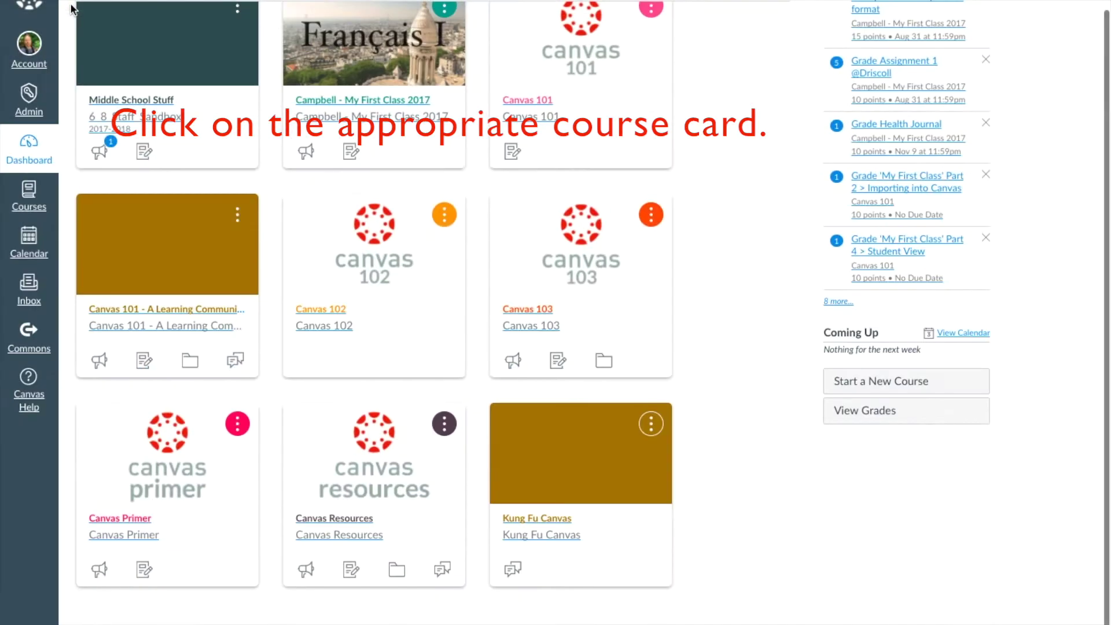
# Open the Français I course card and put its Syllabus page into edit mode
pyautogui.click(374, 69)
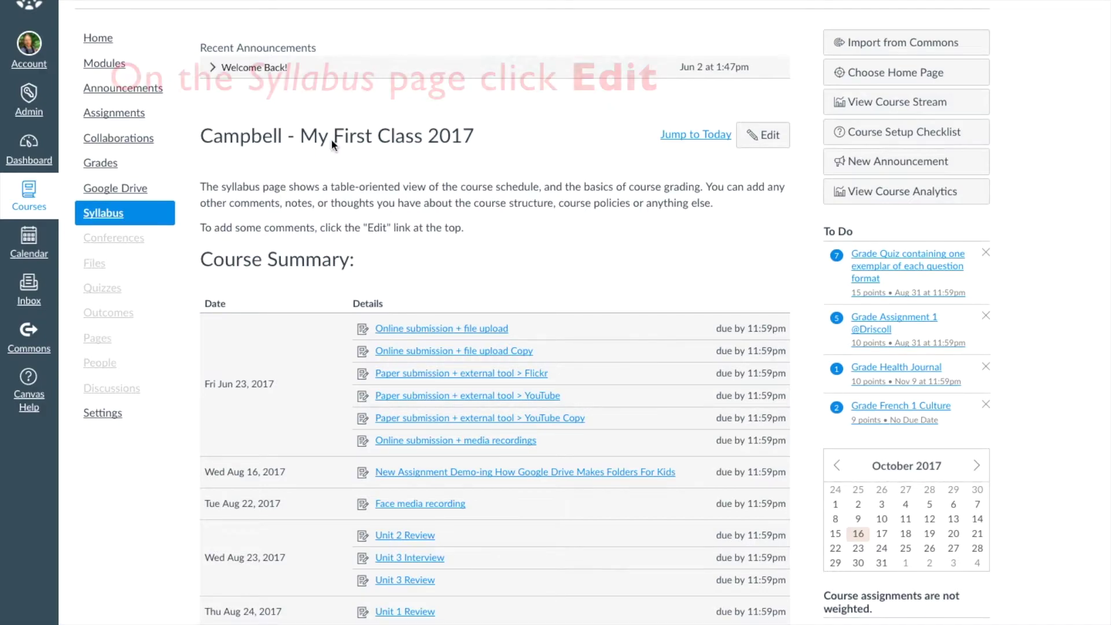
pyautogui.click(767, 135)
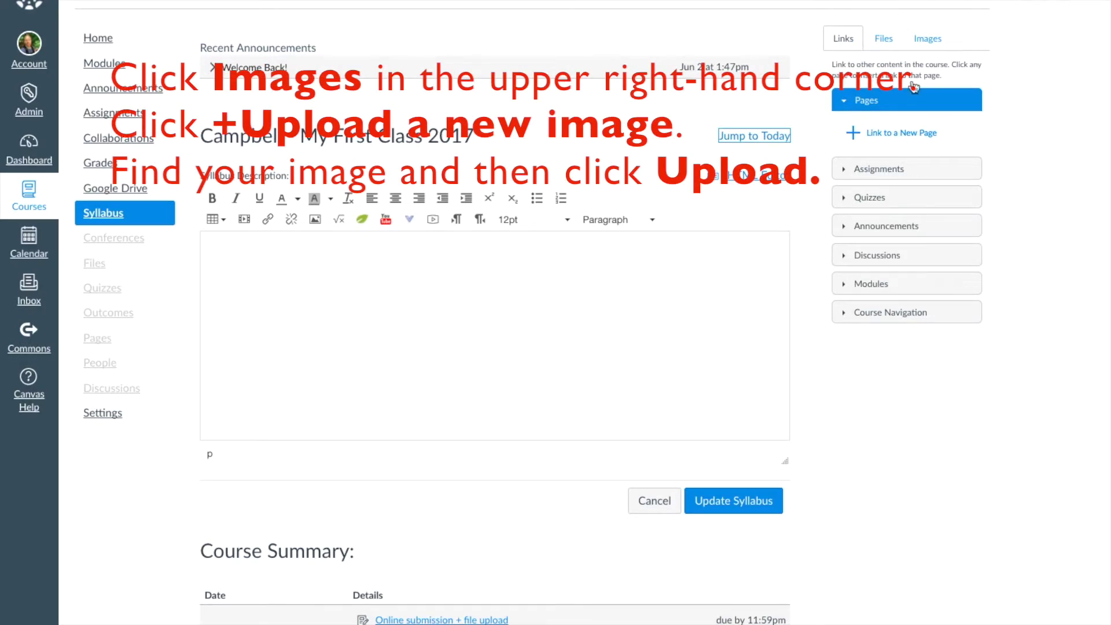
# Upload France 2 from the Images sidebar, insert it, and start a line below it
pyautogui.click(933, 40)
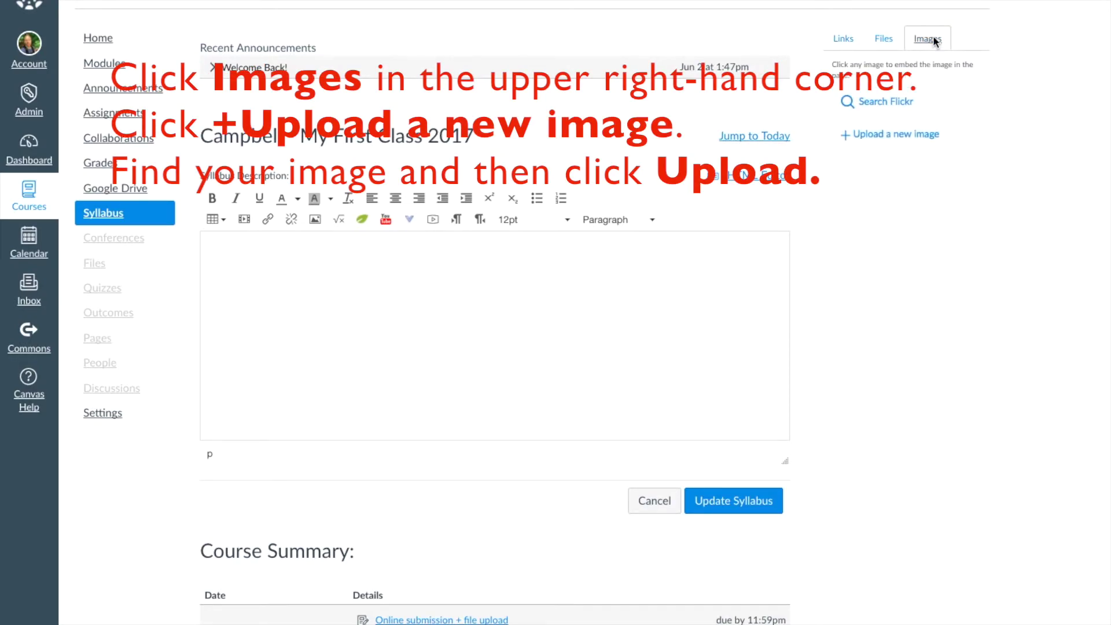
pyautogui.click(898, 134)
pyautogui.click(864, 174)
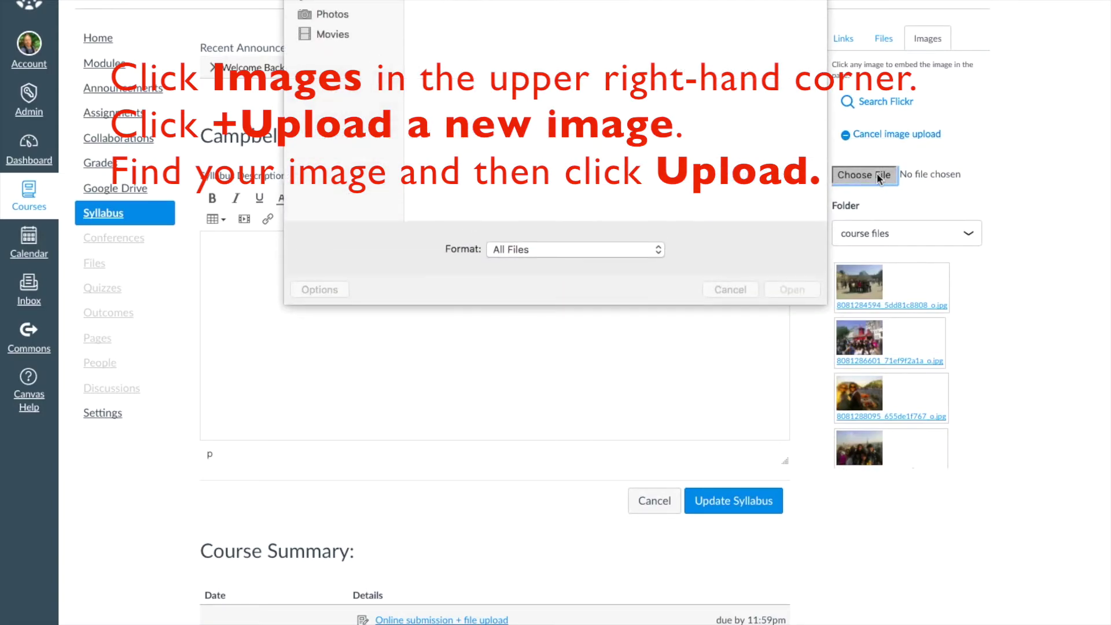
pyautogui.click(565, 57)
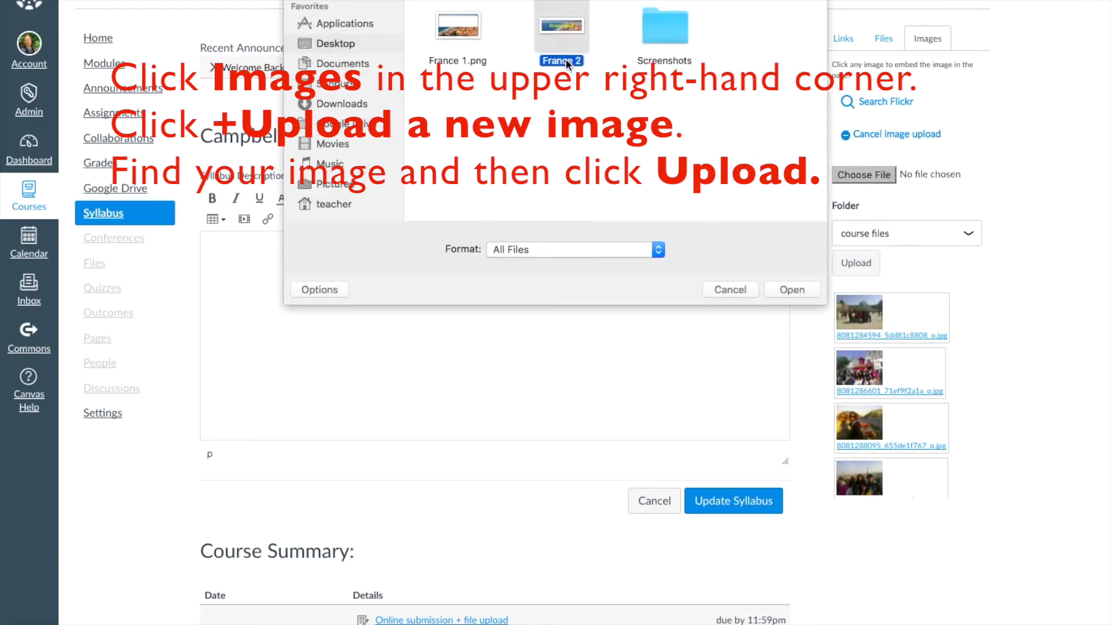
pyautogui.click(798, 285)
pyautogui.click(856, 263)
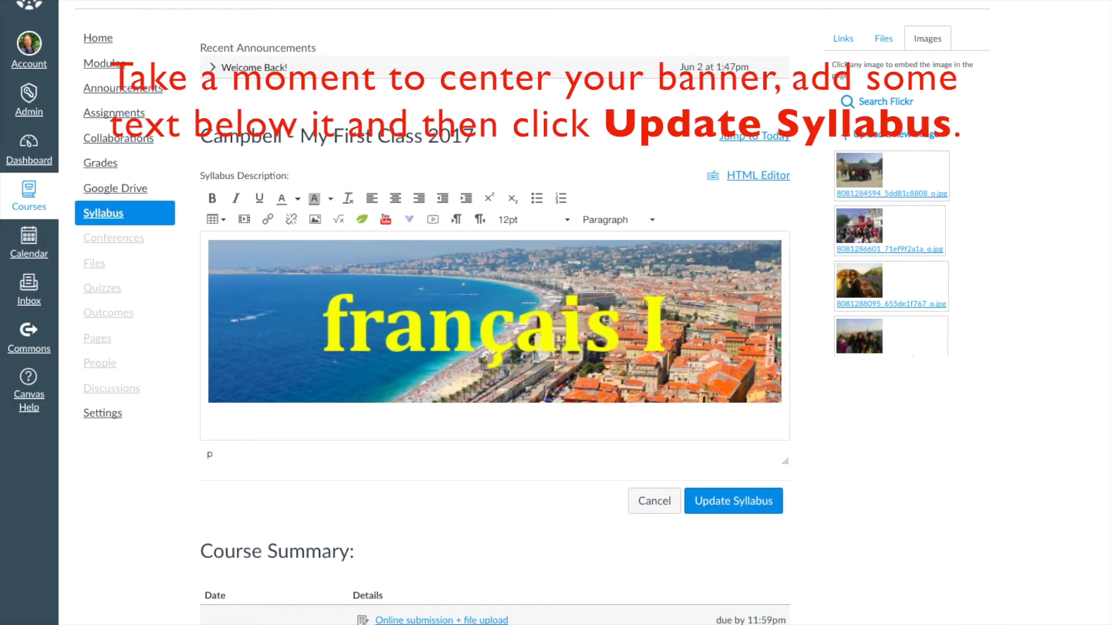
pyautogui.press('Return')
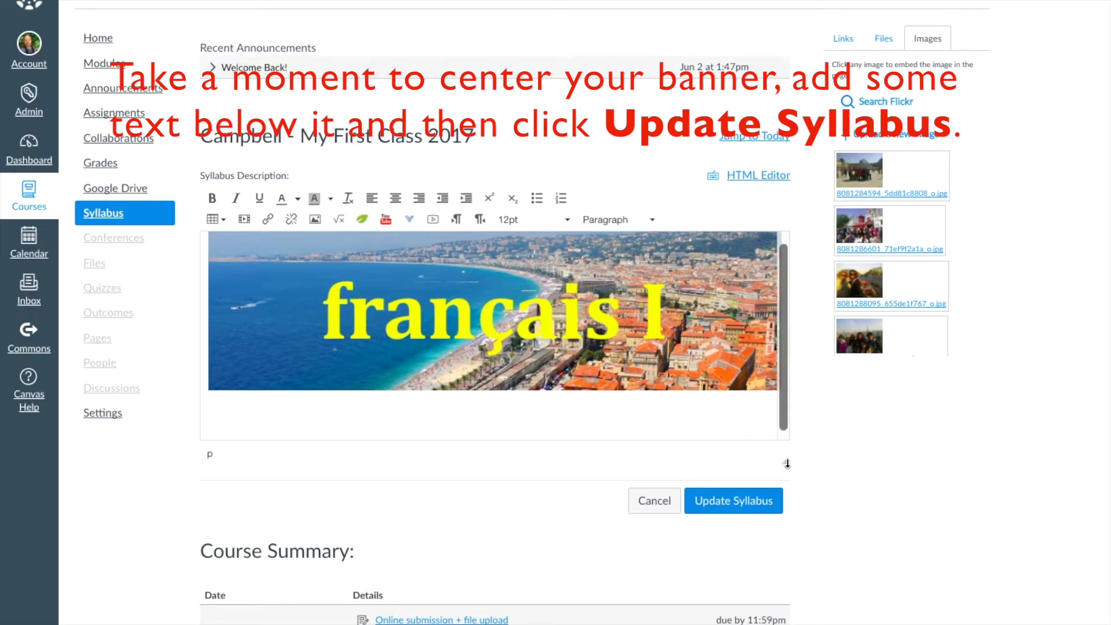
# Add centred 24pt welcome text ending 'us this fall!' and click Update Syllabus
pyautogui.moveTo(787, 464); pyautogui.dragTo(786, 612)
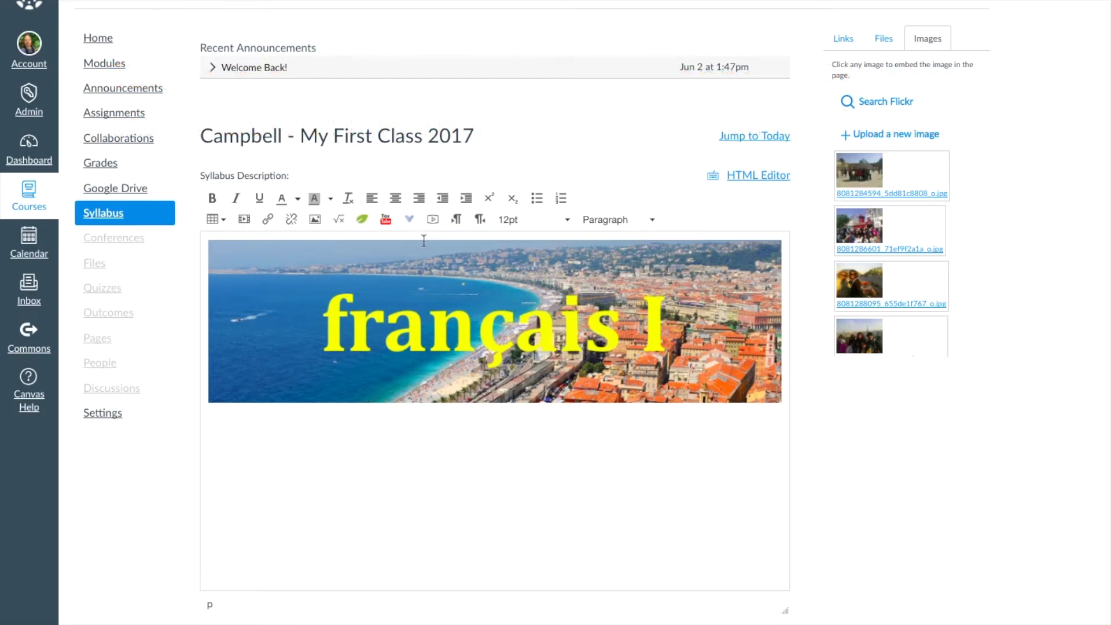
pyautogui.click(396, 198)
pyautogui.click(568, 224)
pyautogui.click(547, 346)
pyautogui.write('us th')
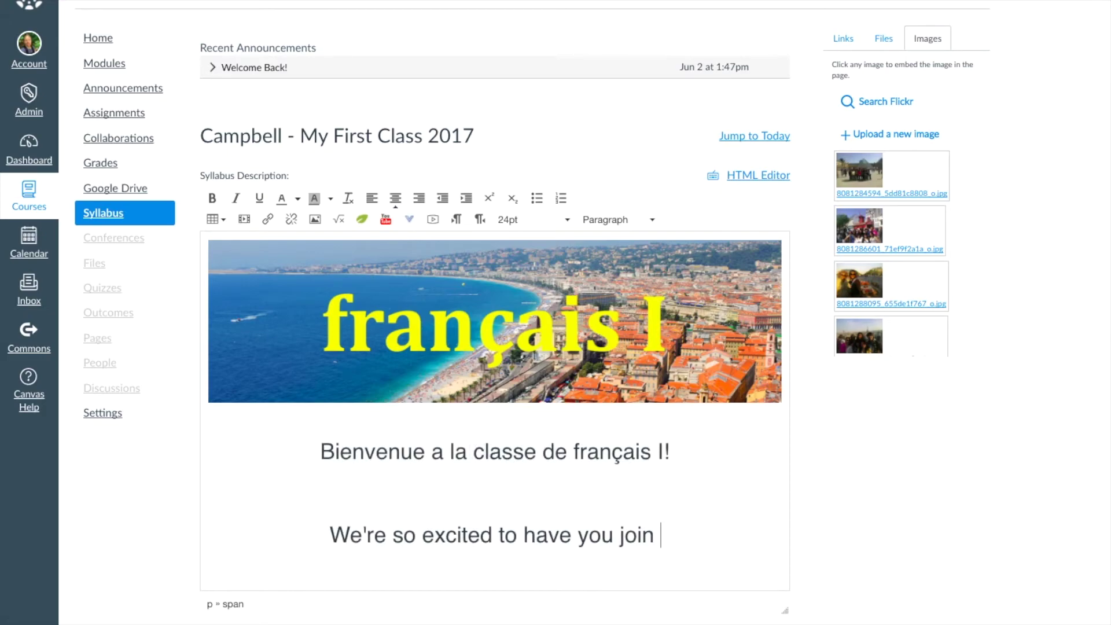
pyautogui.write('is fall!')
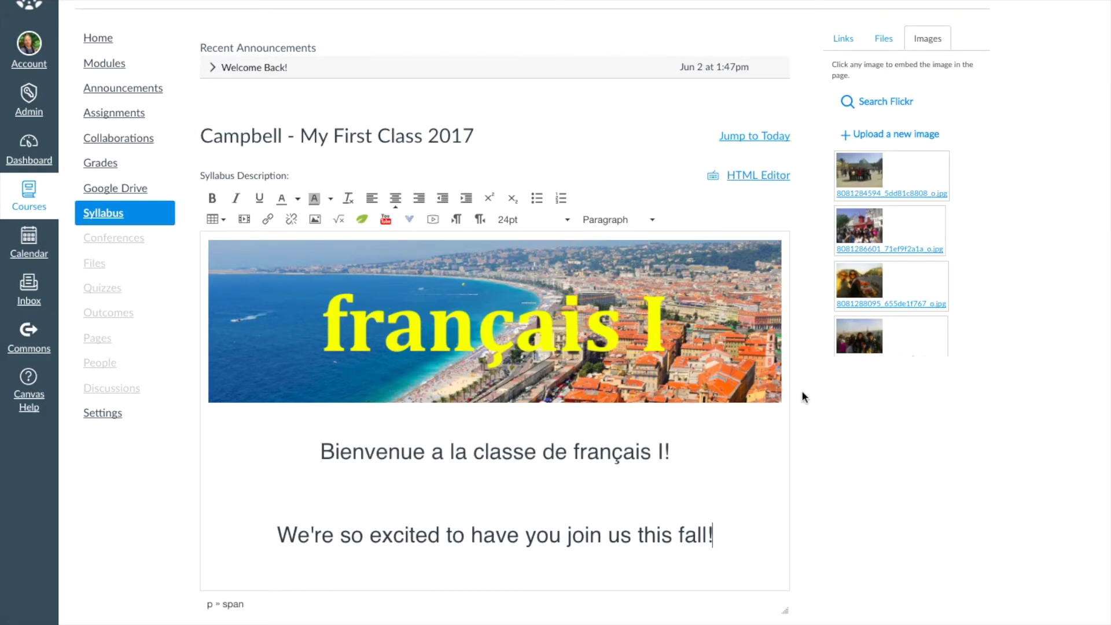
pyautogui.scroll(-3, 870, 496)
pyautogui.click(747, 554)
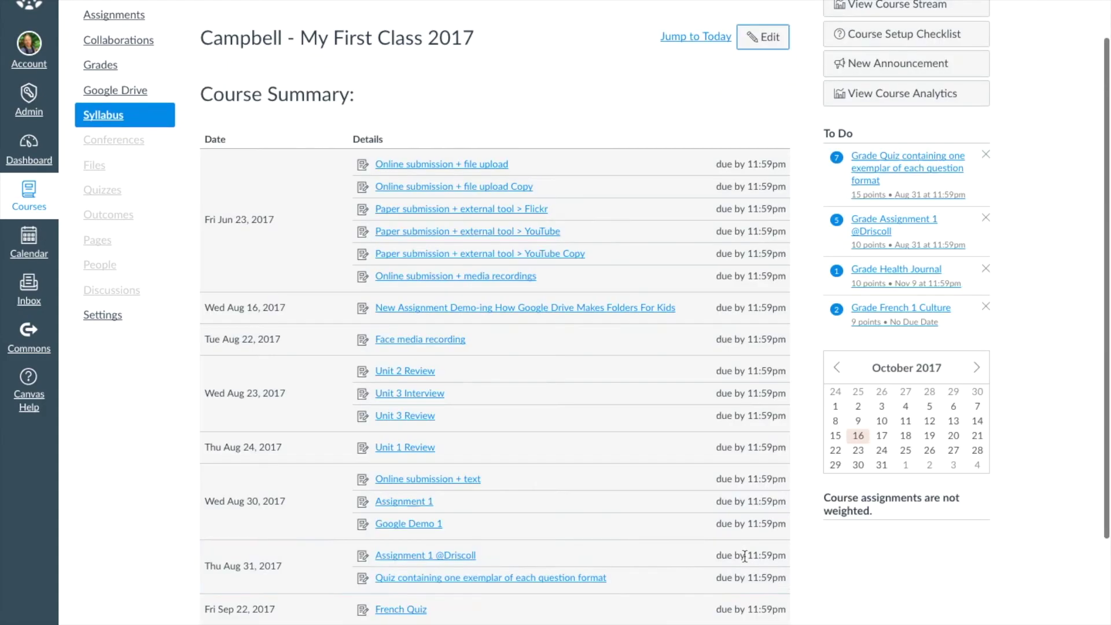